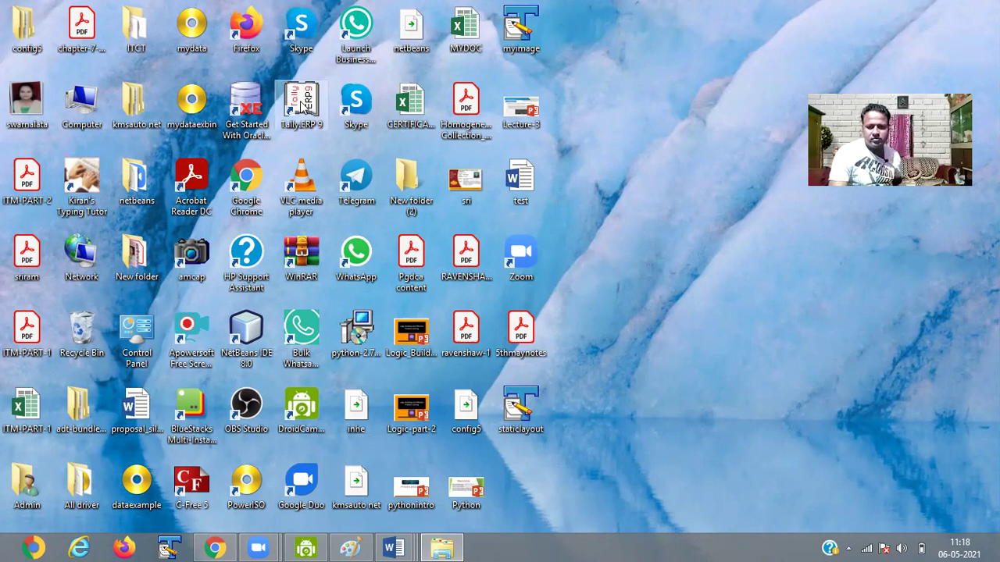
# Launch Tally.ERP 9 from the desktop and choose to work in Educational Mode
pyautogui.click(303, 106)
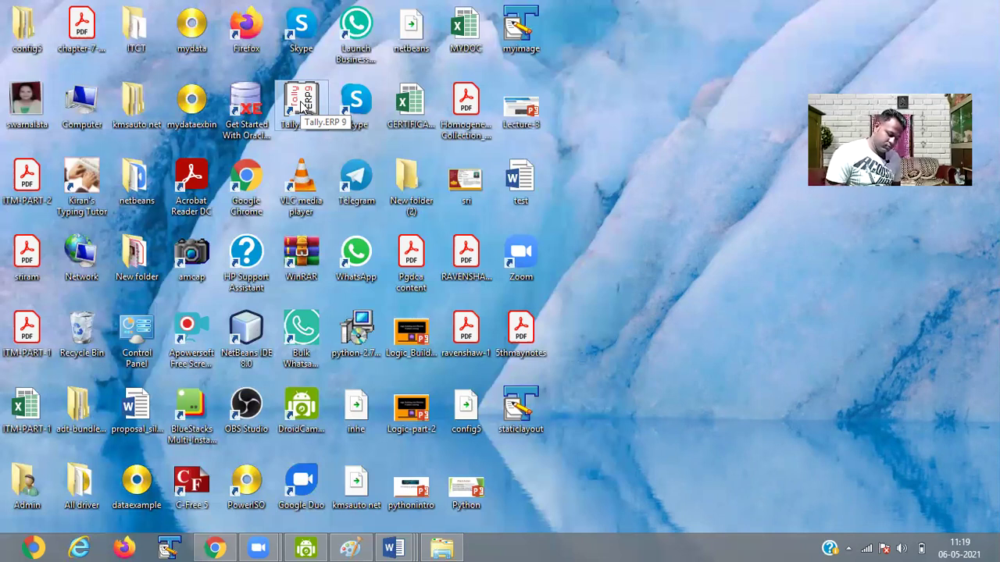
pyautogui.doubleClick(302, 104)
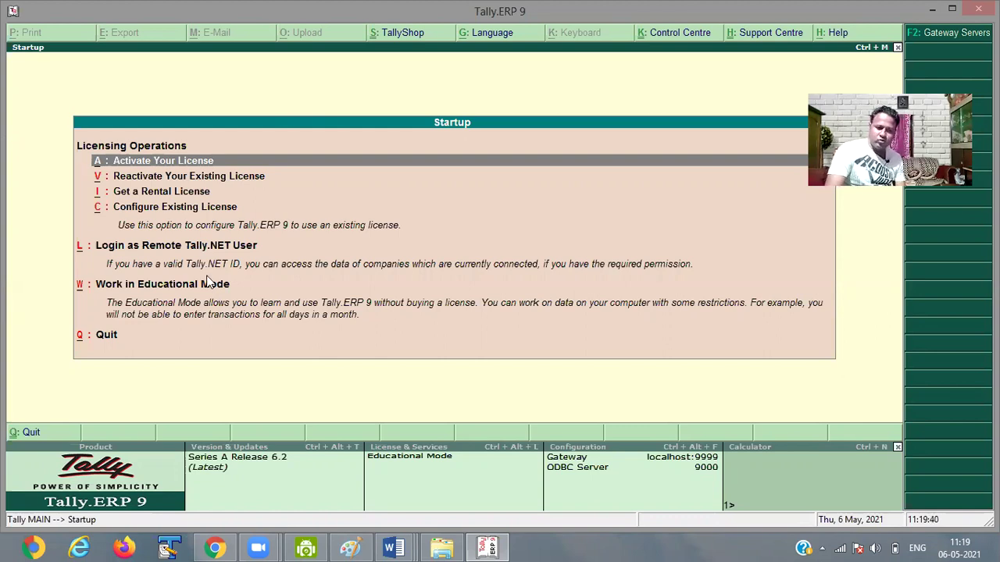
pyautogui.press('Down')
pyautogui.press('Down')
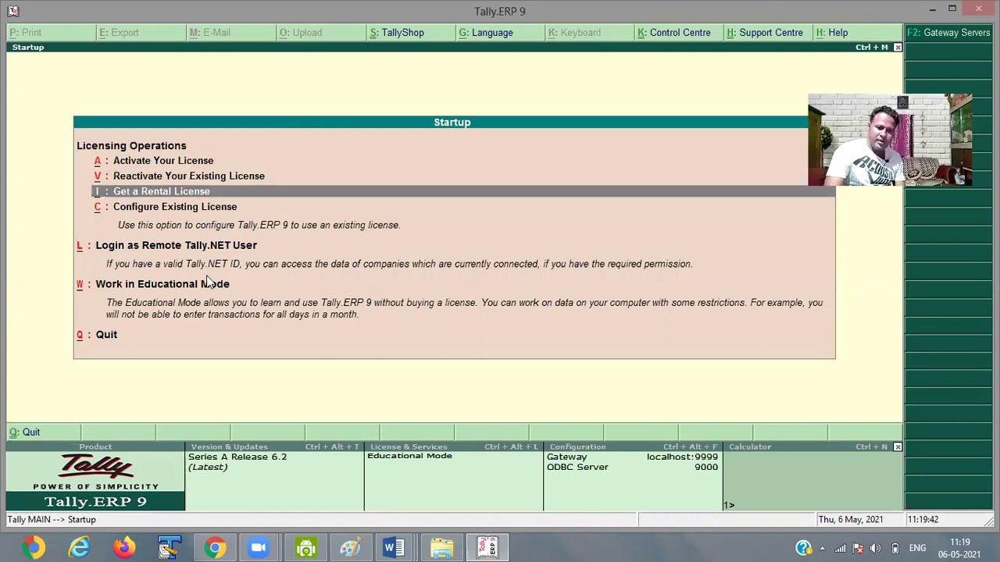
pyautogui.press('Down')
pyautogui.press('Down')
pyautogui.press('Down')
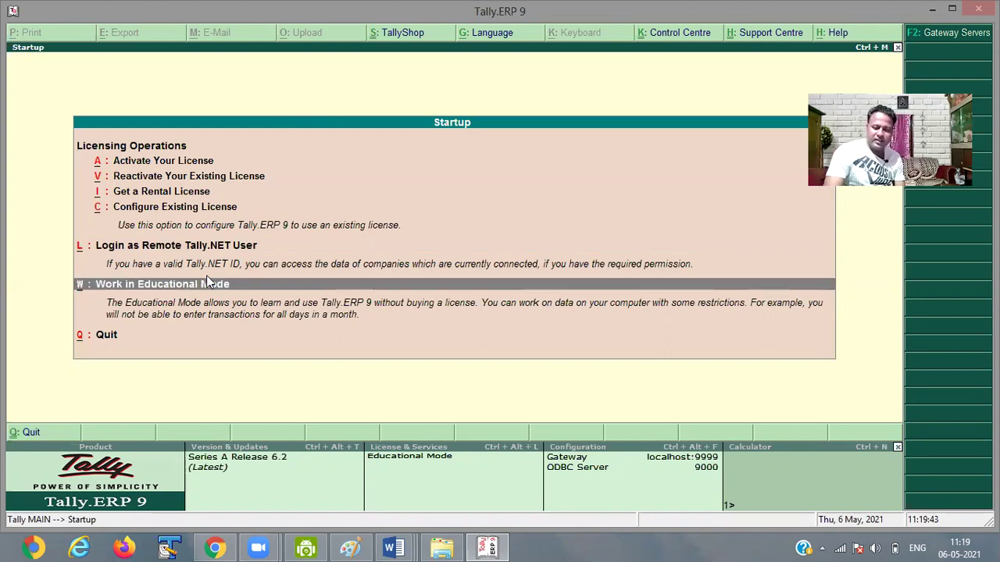
pyautogui.press('Return')
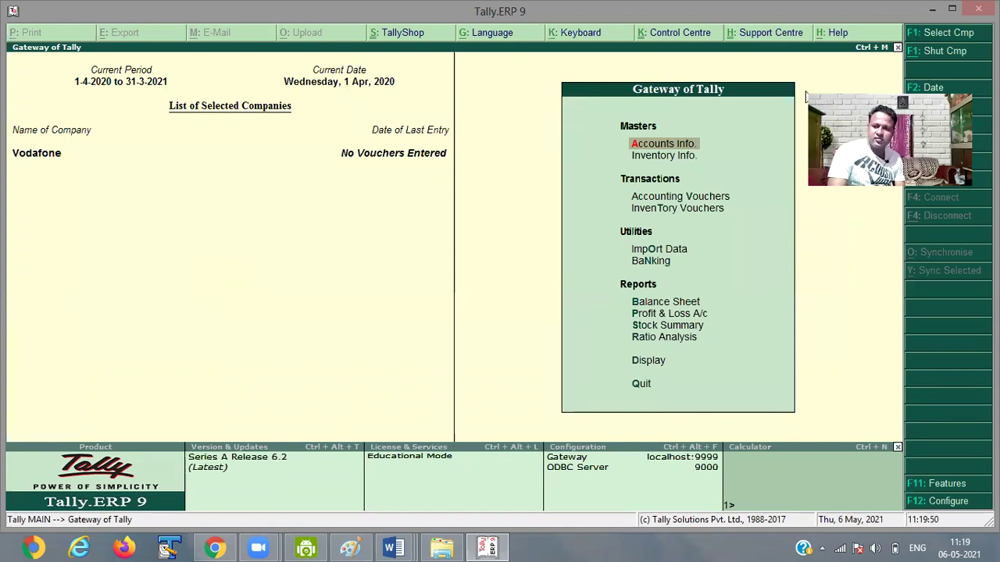
# Start creating a new company named VodaFone and keep VodaFone as its mailing name
pyautogui.moveTo(807, 95); pyautogui.dragTo(538, 83)
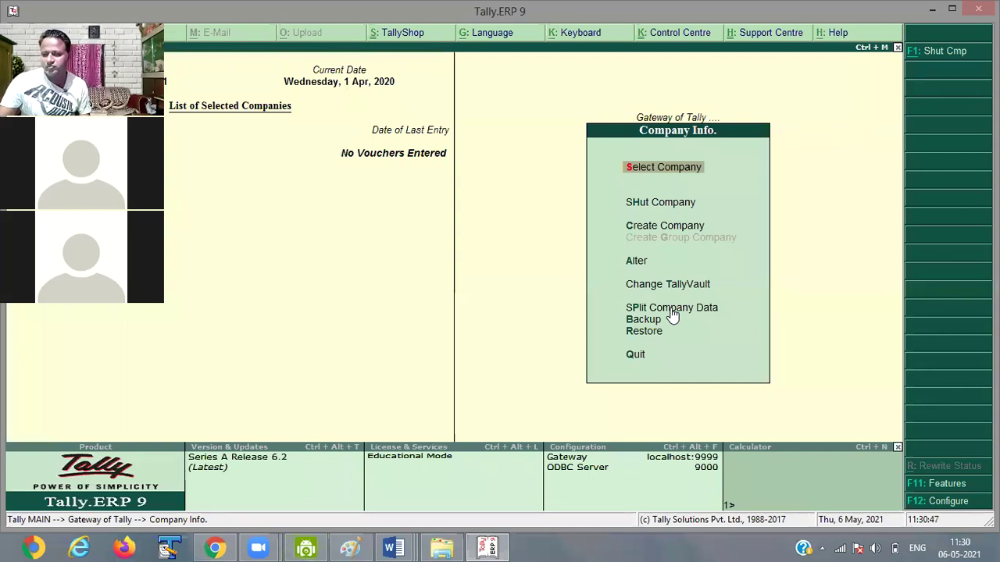
pyautogui.click(660, 227)
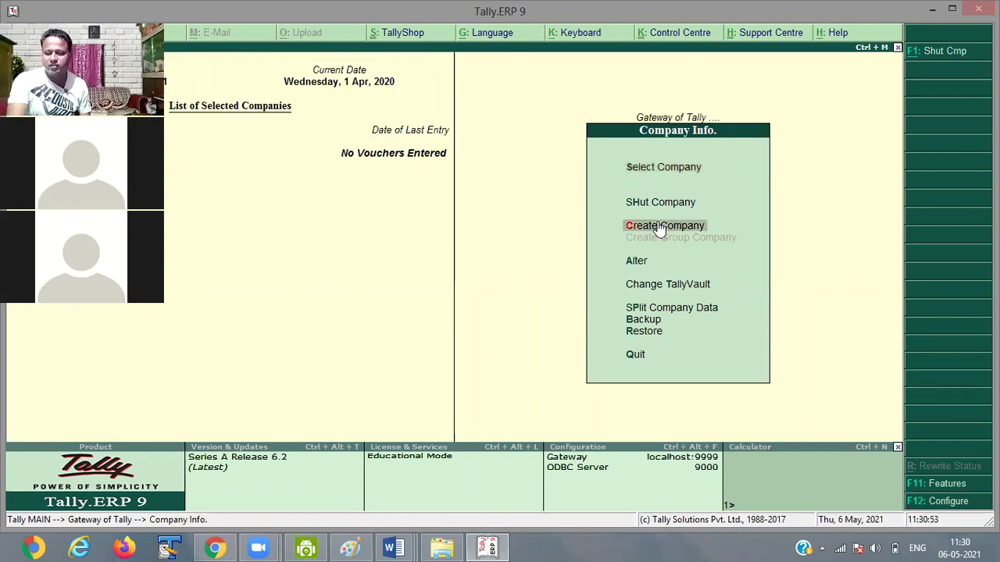
pyautogui.click(660, 227)
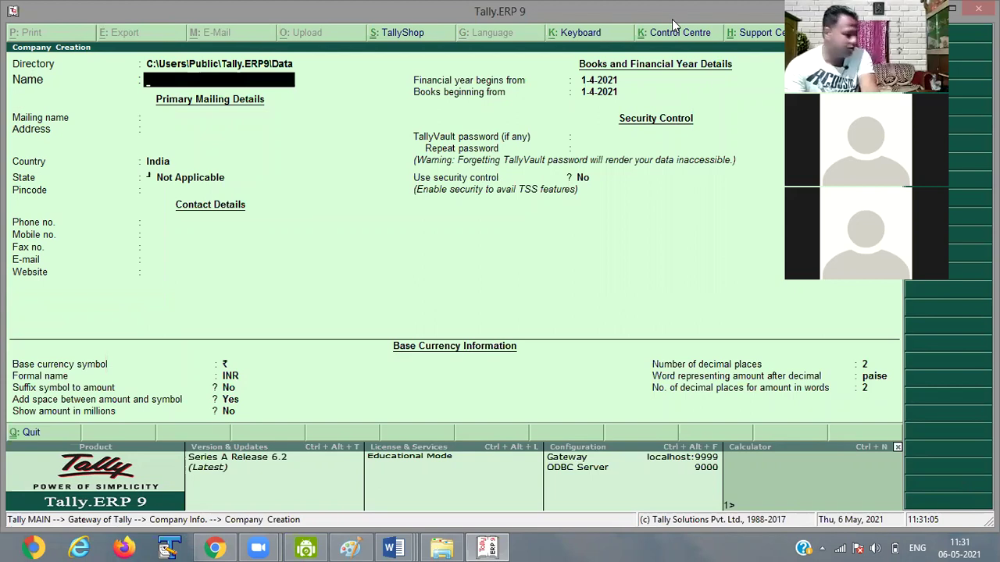
pyautogui.write('V')
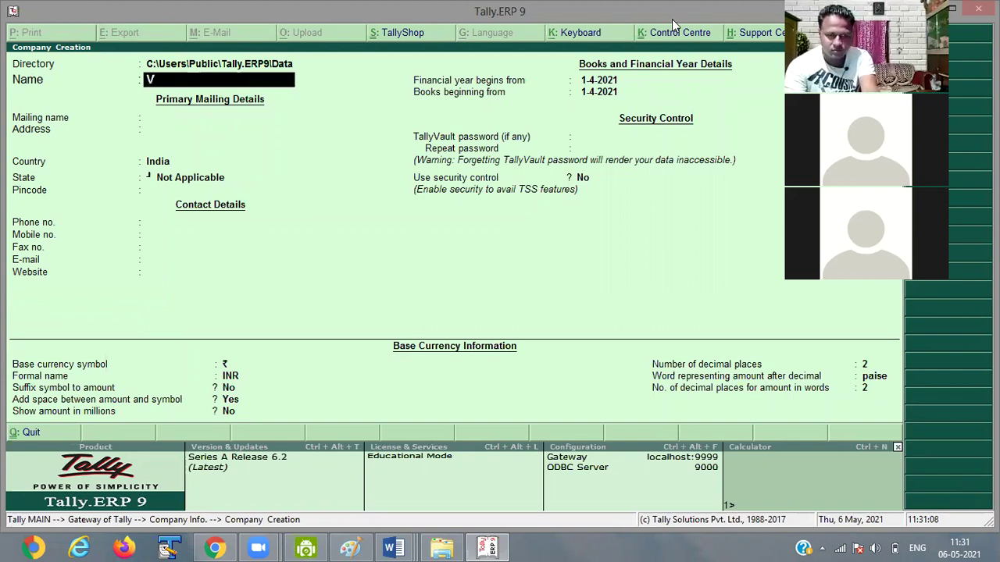
pyautogui.write('of')
pyautogui.press('BackSpace')
pyautogui.write('d')
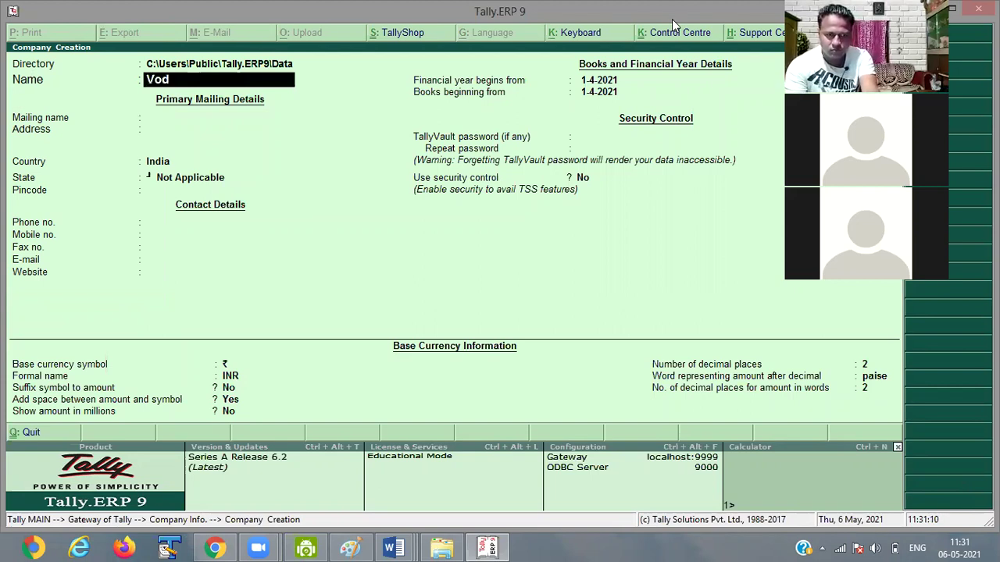
pyautogui.write('aF')
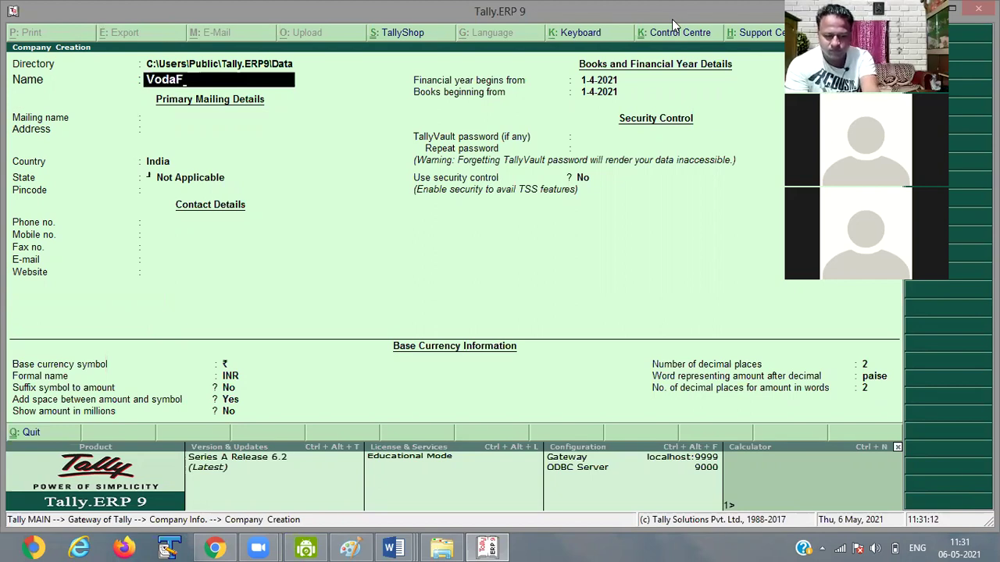
pyautogui.write('one')
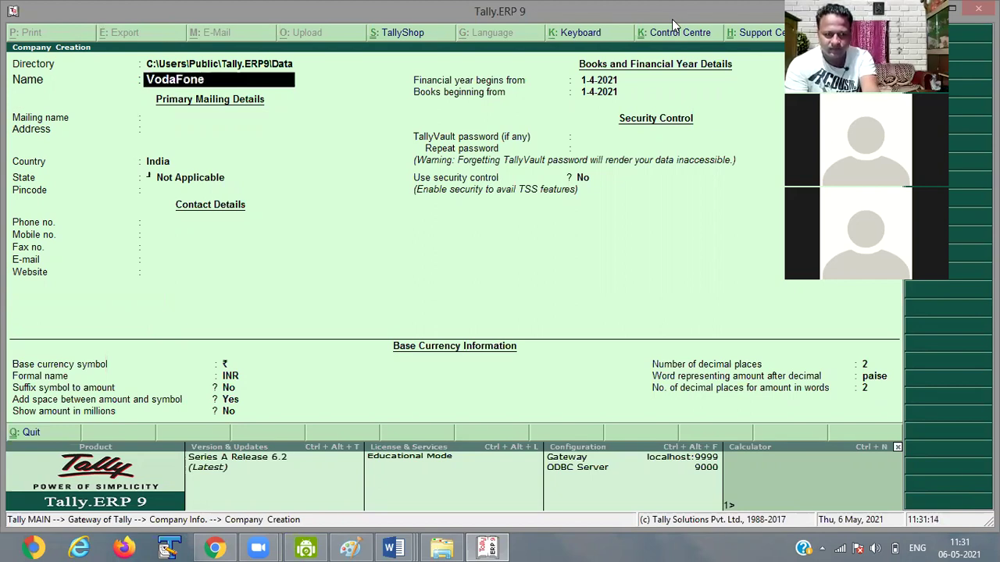
pyautogui.press('Return')
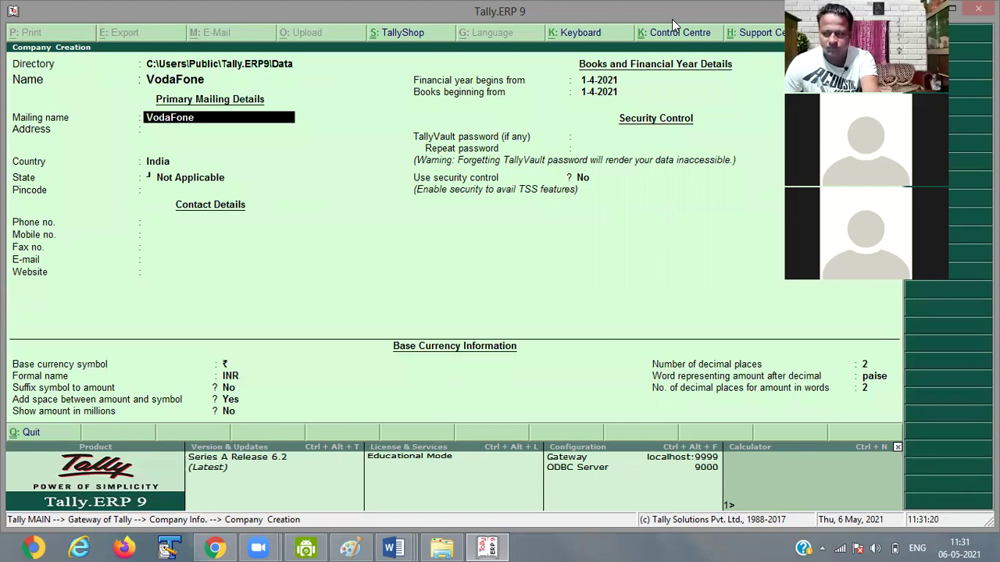
pyautogui.press('Return')
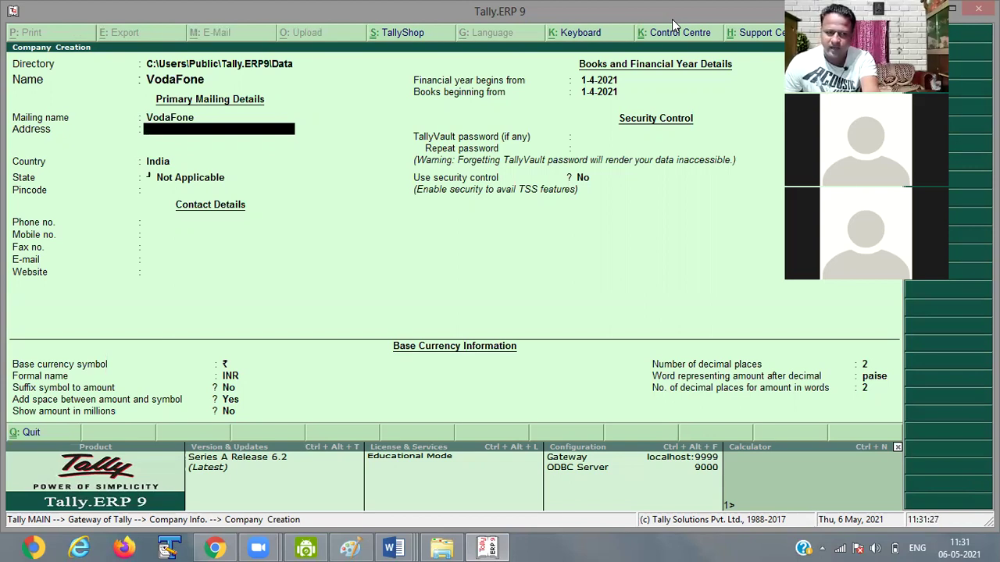
# Enter Cuttack as the company's address, keep India as the country, and leave the contact details blank
pyautogui.write('Cuttack')
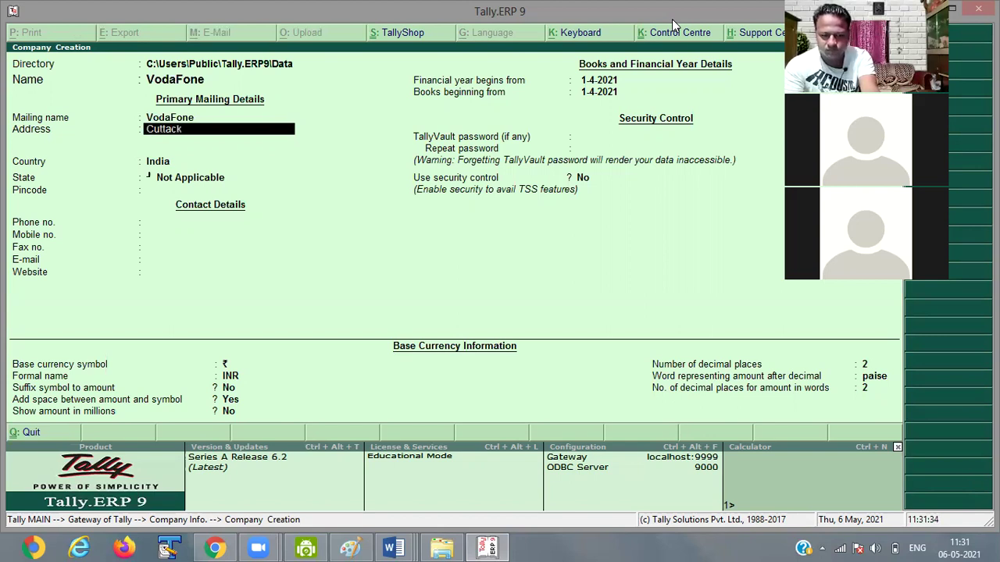
pyautogui.press('Return')
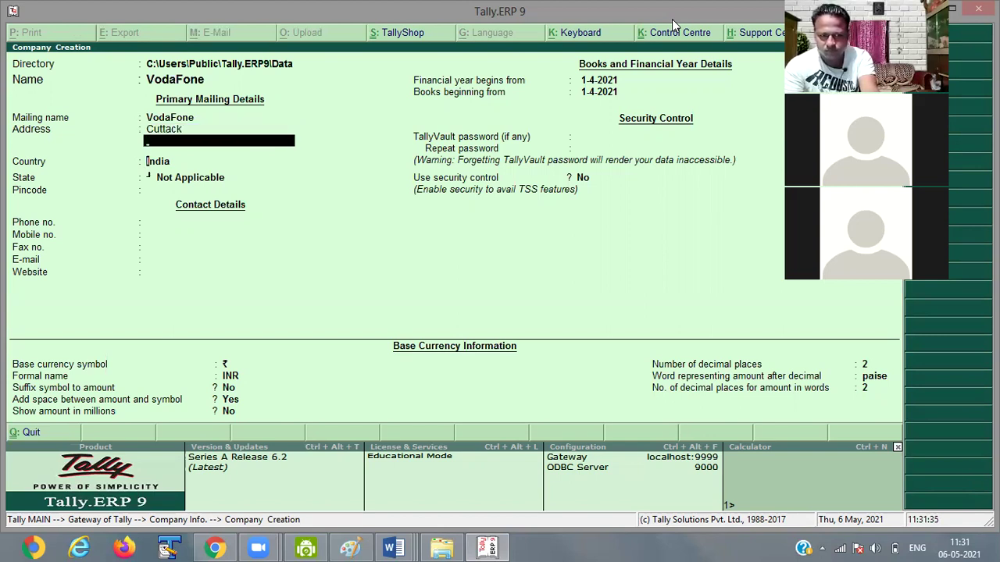
pyautogui.press('Return')
pyautogui.press('Return')
pyautogui.press('Return')
pyautogui.press('Return')
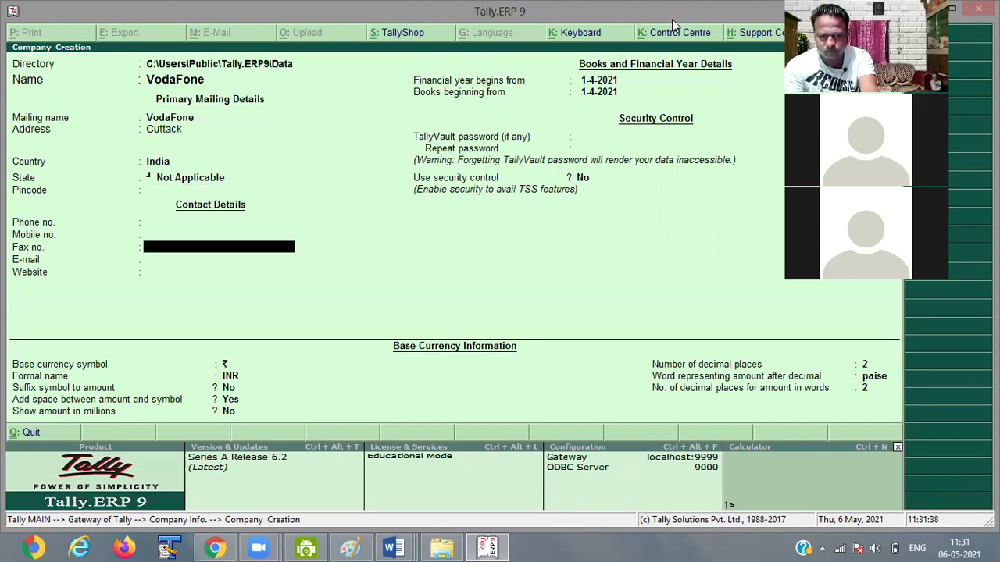
pyautogui.press('Return')
pyautogui.press('Return')
pyautogui.press('Return')
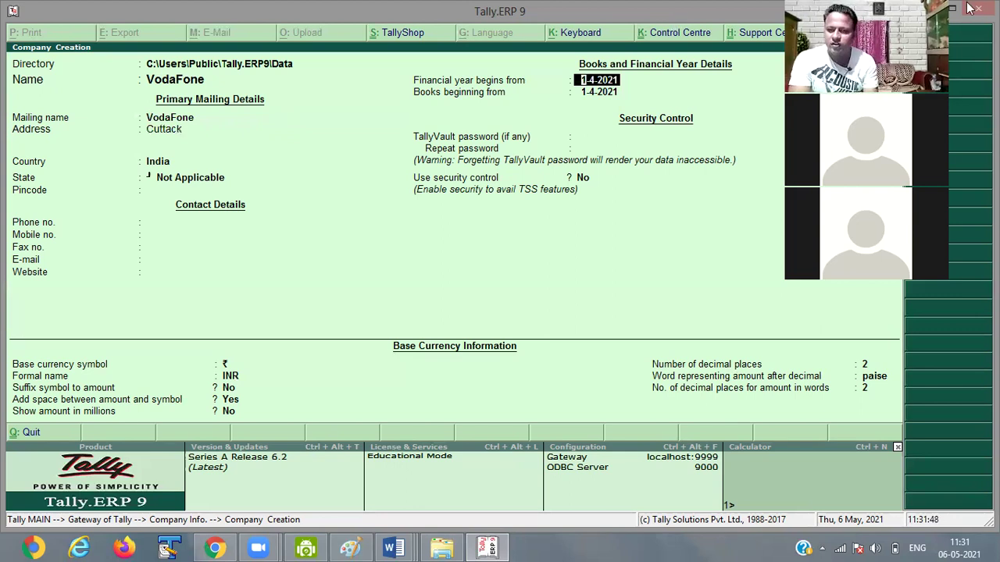
# Accept 1-4-2021 for the financial year and books start, with no TallyVault password and security control set to No
pyautogui.moveTo(898, 15); pyautogui.dragTo(114, 86)
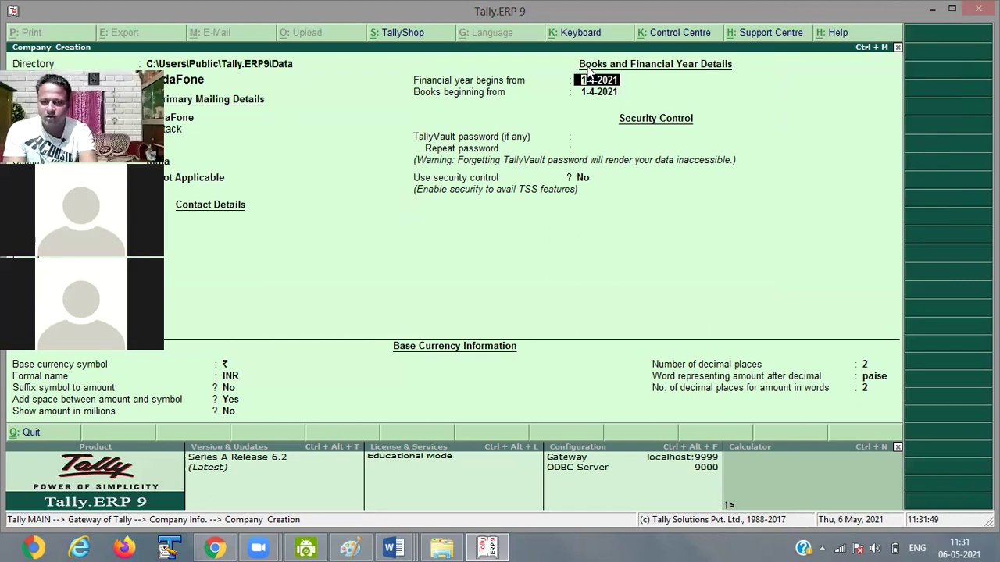
pyautogui.press('Return')
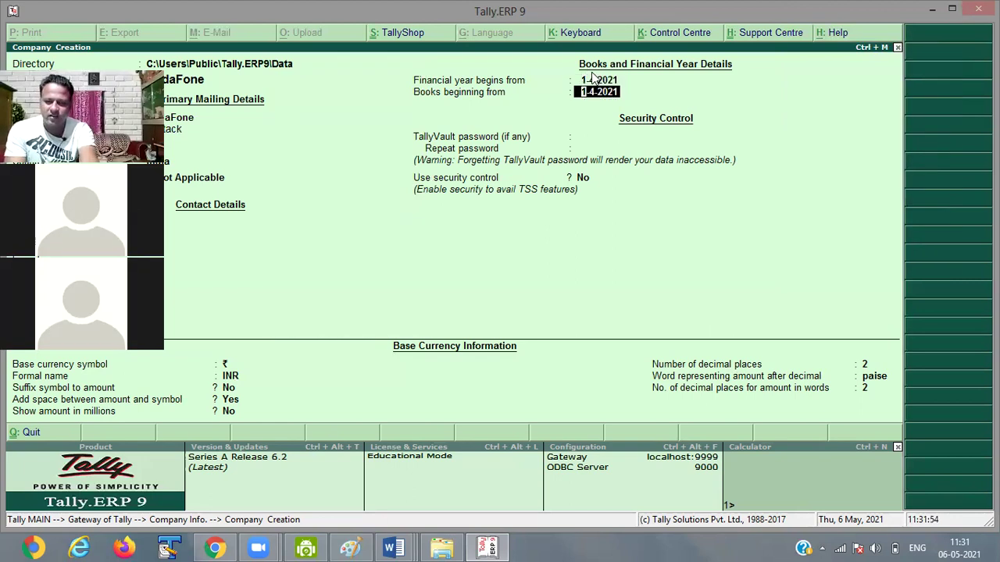
pyautogui.press('Return')
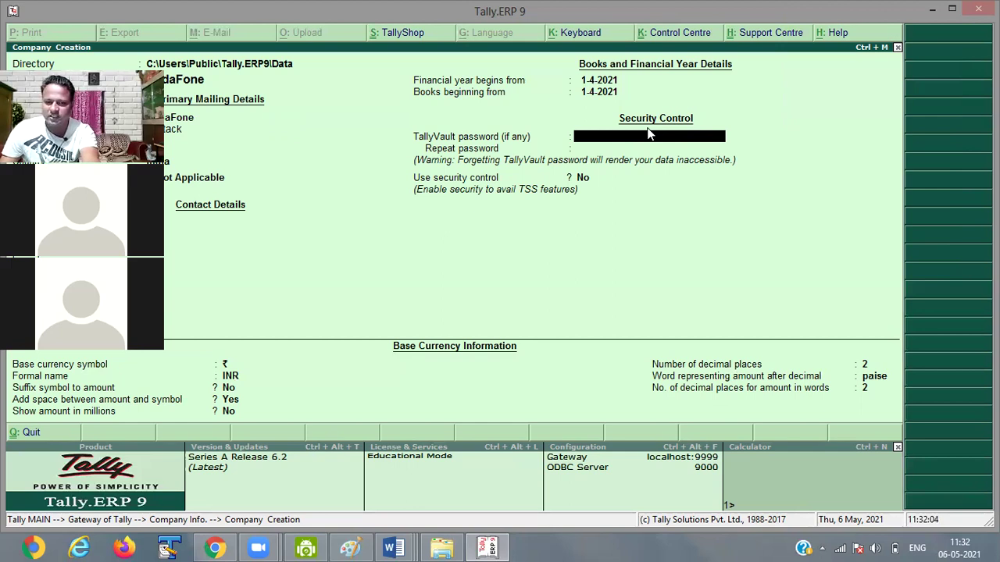
pyautogui.press('Return')
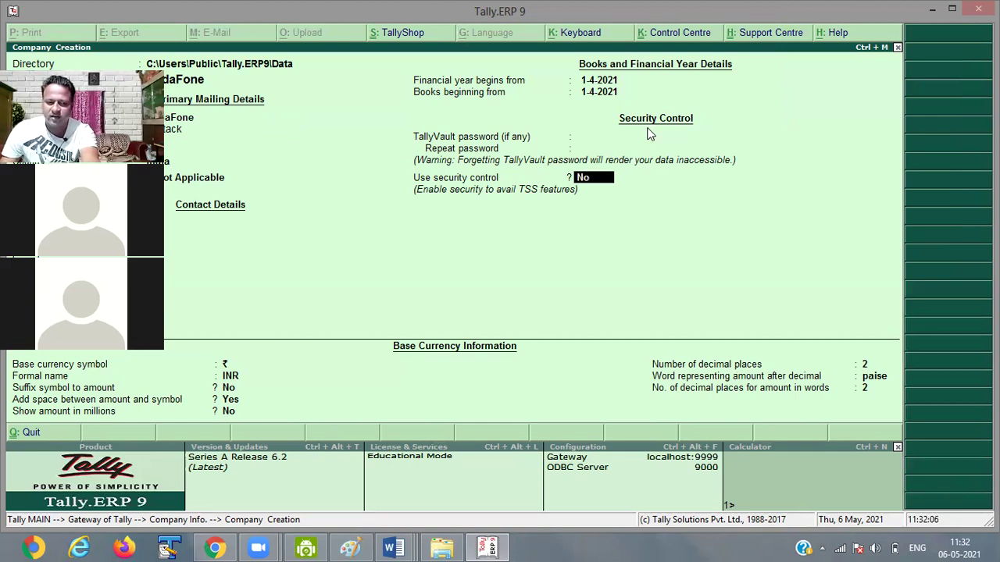
pyautogui.press('Return')
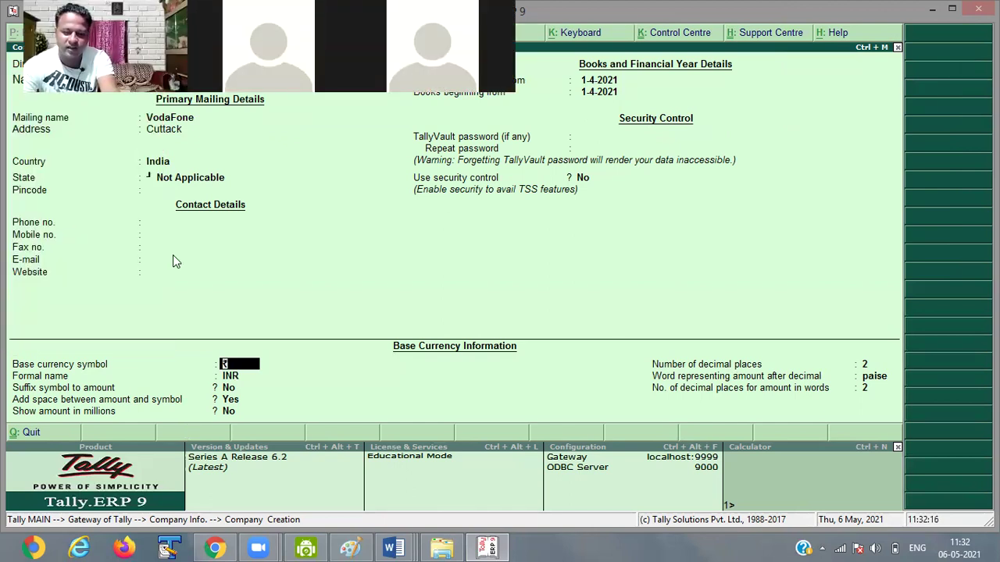
# Accept the default INR base currency information and try to save the company as VodaFone
pyautogui.press('Return')
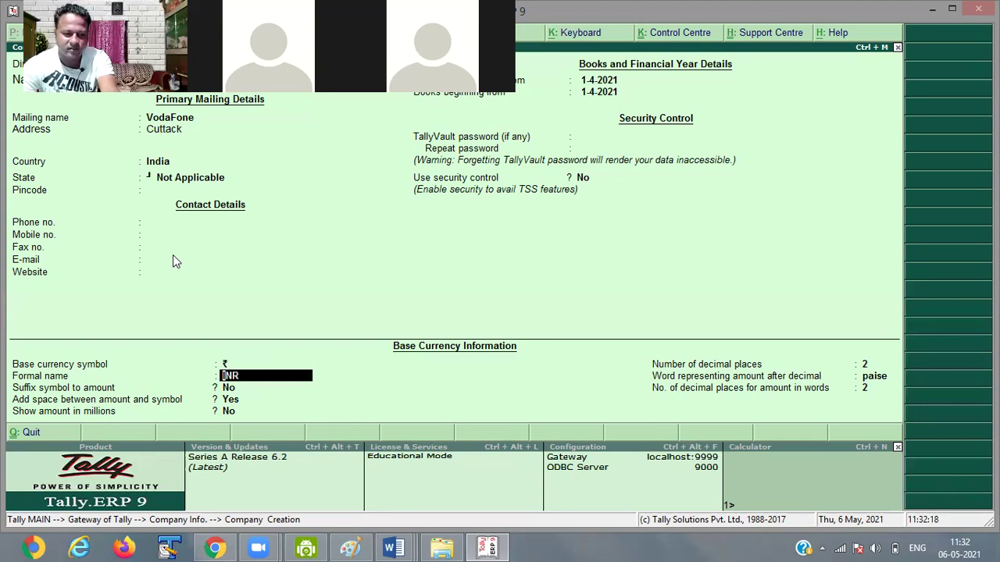
pyautogui.press('Return')
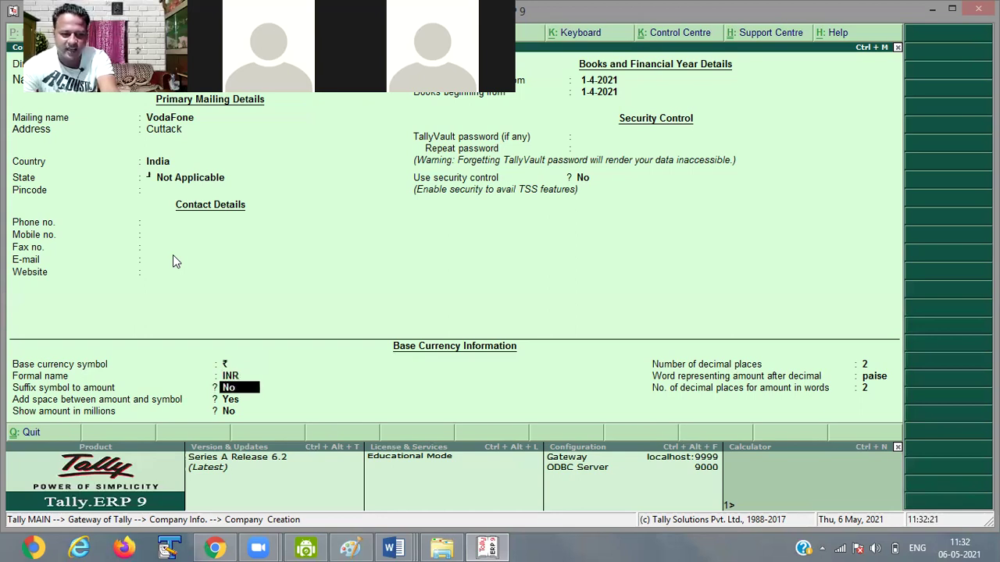
pyautogui.press('Return')
pyautogui.press('Return')
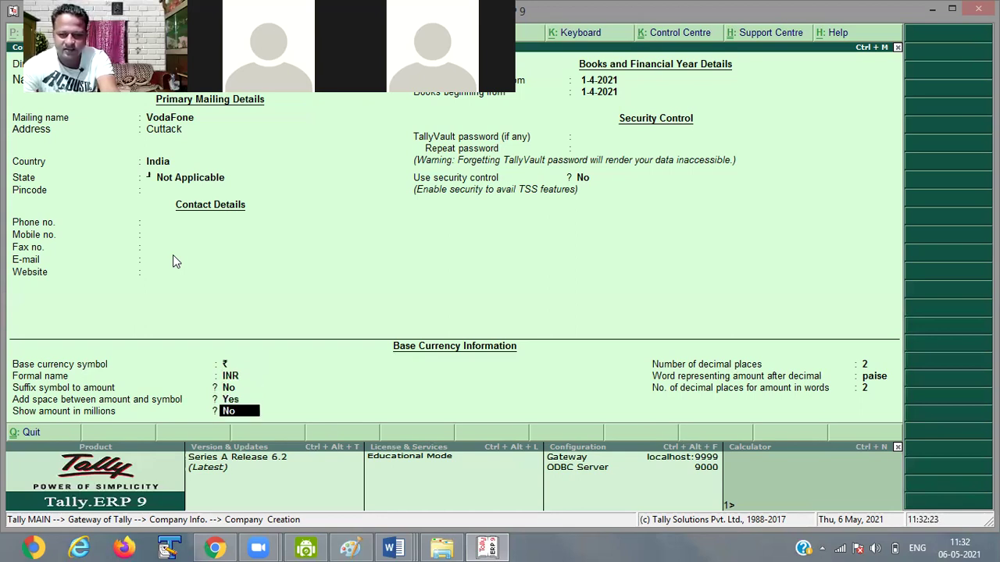
pyautogui.press('Return')
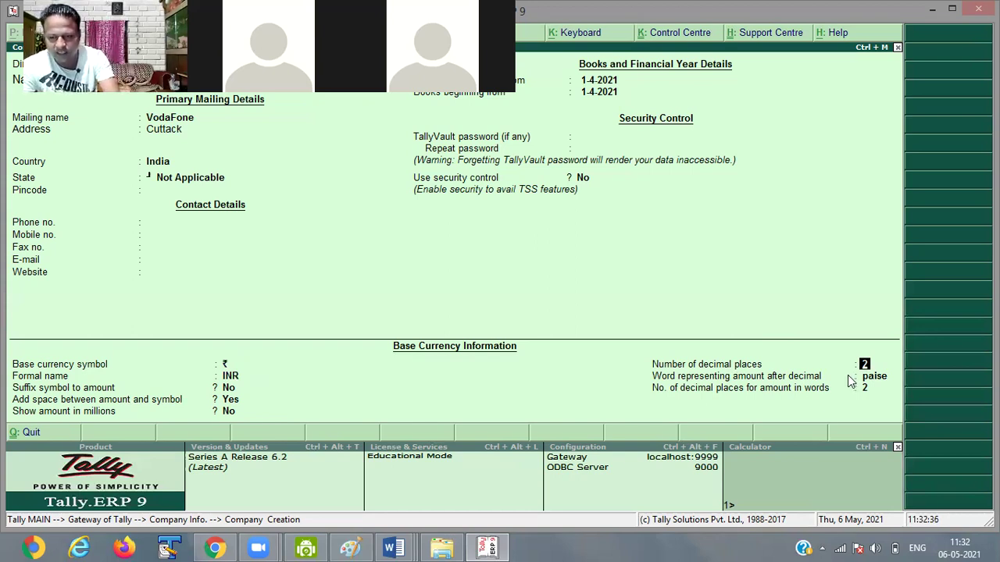
pyautogui.press('Return')
pyautogui.press('Return')
pyautogui.press('Return')
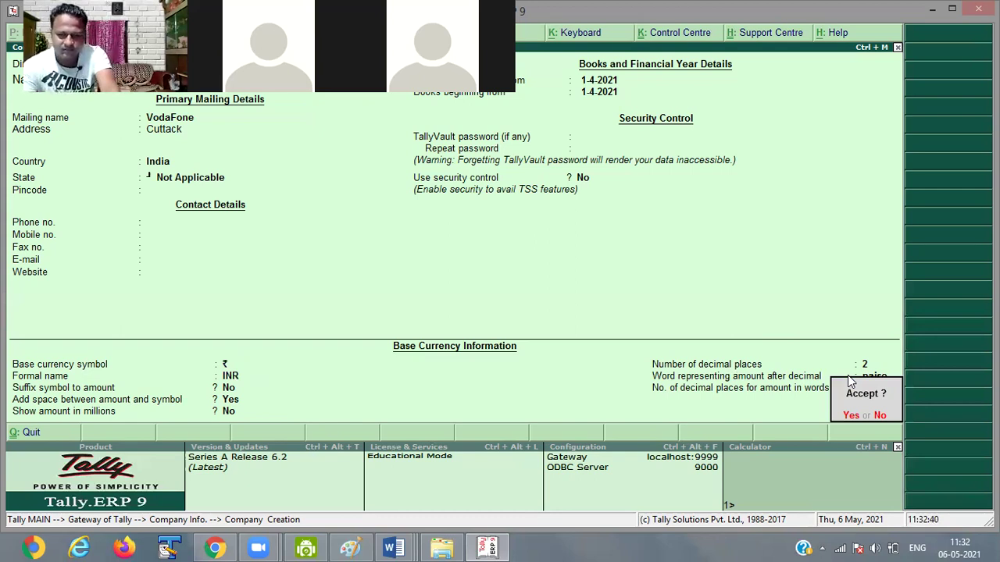
pyautogui.press('Return')
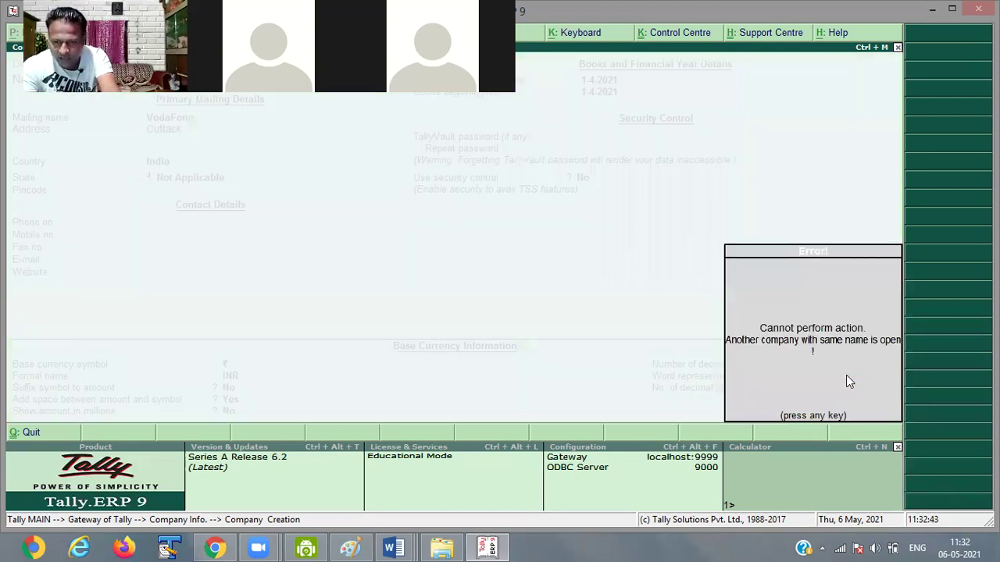
pyautogui.press('Return')
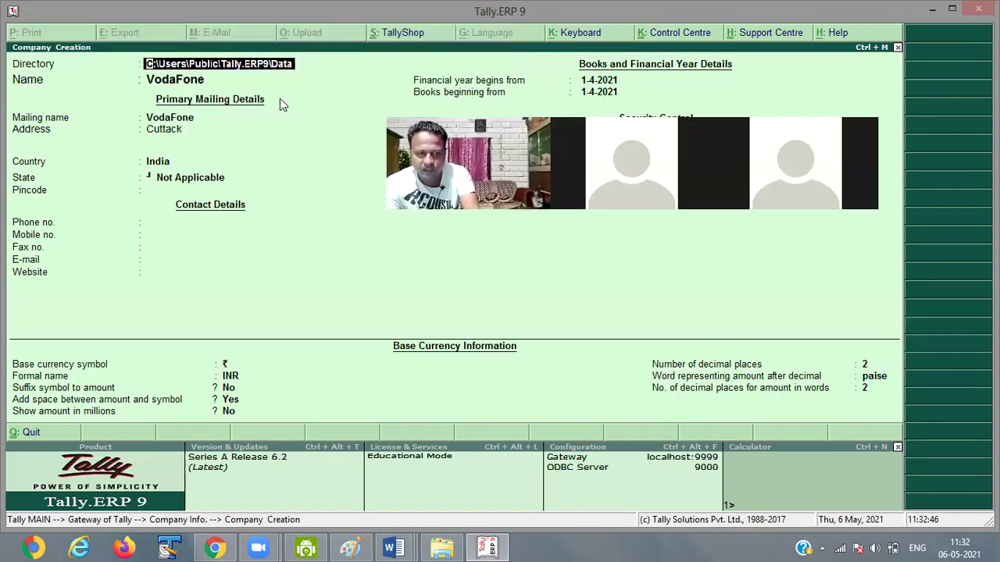
# Change the new company's name to VI PVT LTD
pyautogui.press('Return')
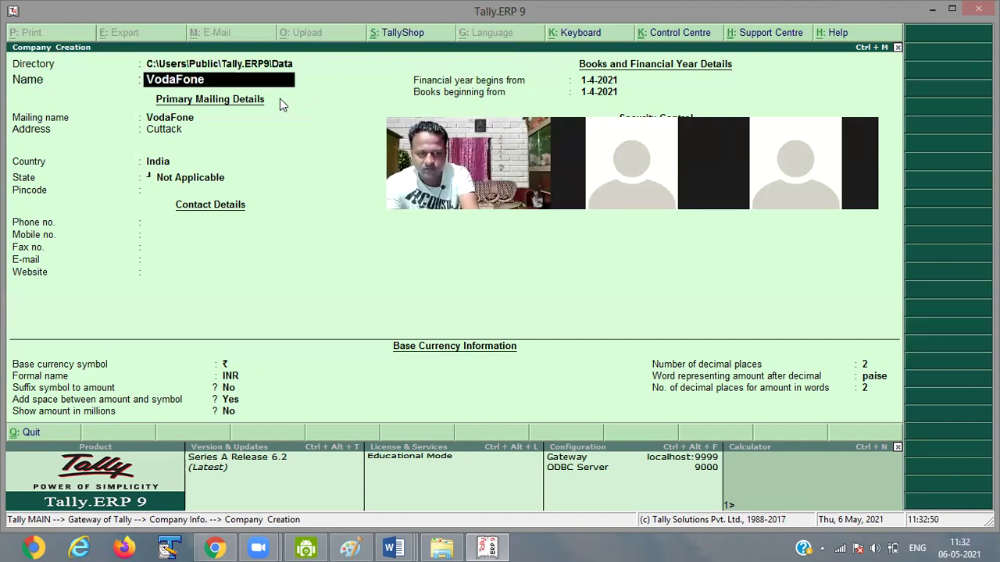
pyautogui.press('Return')
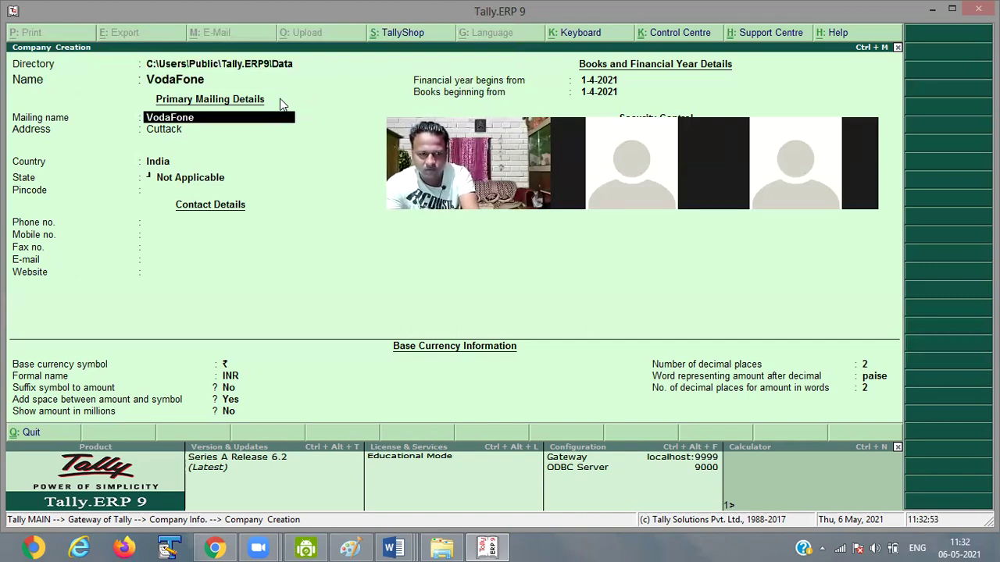
pyautogui.press('BackSpace')
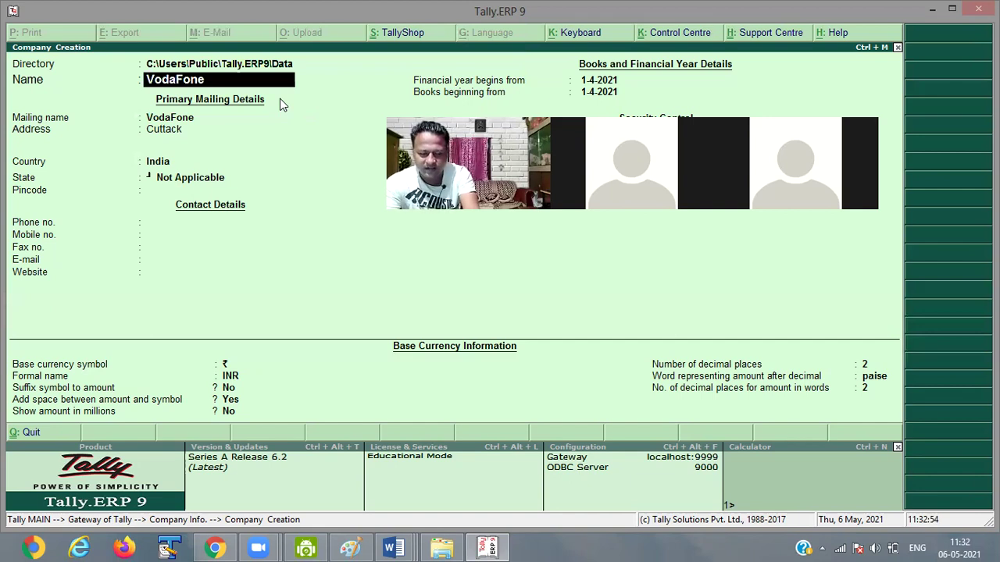
pyautogui.write('VI')
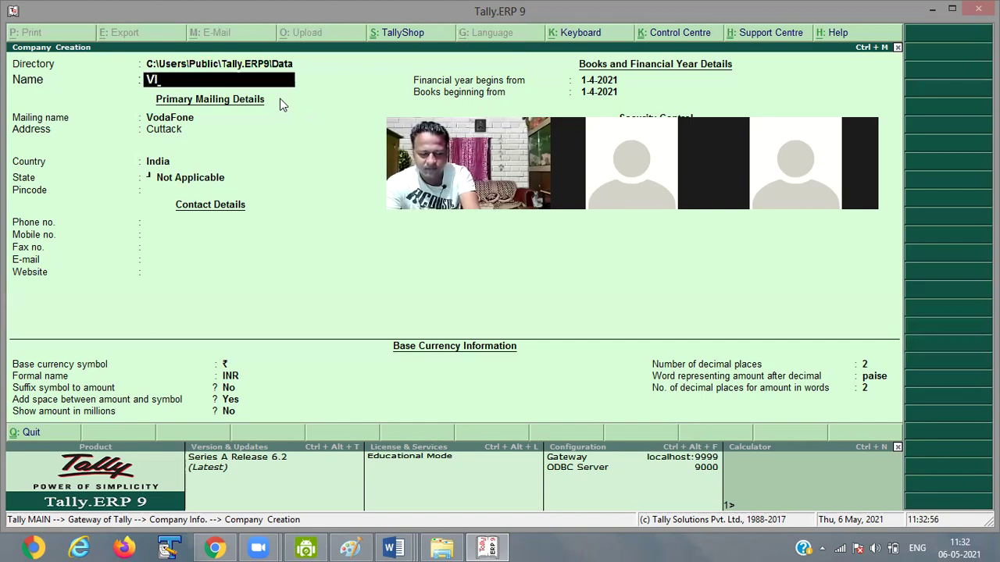
pyautogui.write(' PVT LTD')
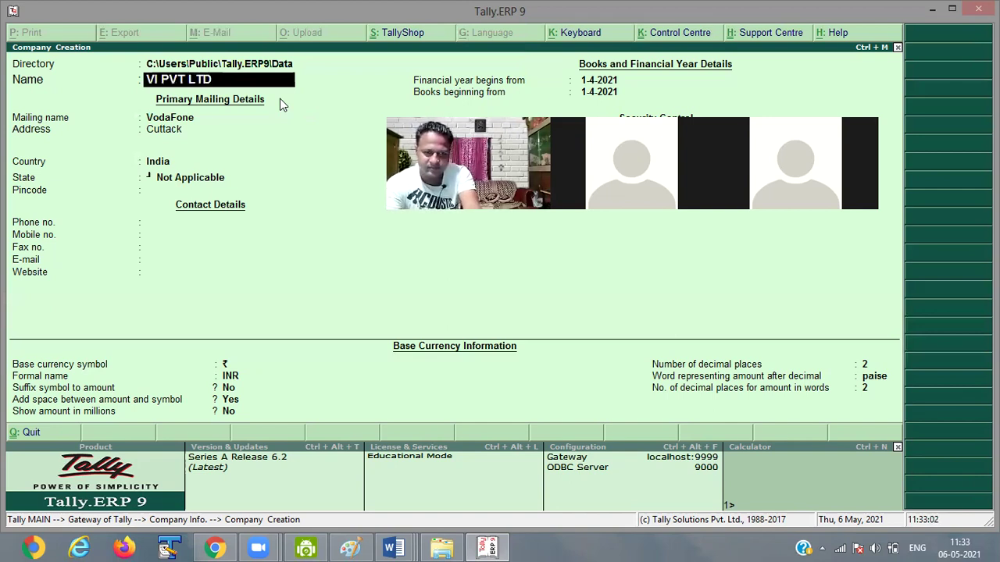
# Use VI PVT LTD as the mailing name, keeping Cuttack, India, state Not Applicable and the blank contact details
pyautogui.press('Return')
pyautogui.press('Return')
pyautogui.press('Return')
pyautogui.press('Return')
pyautogui.press('Return')
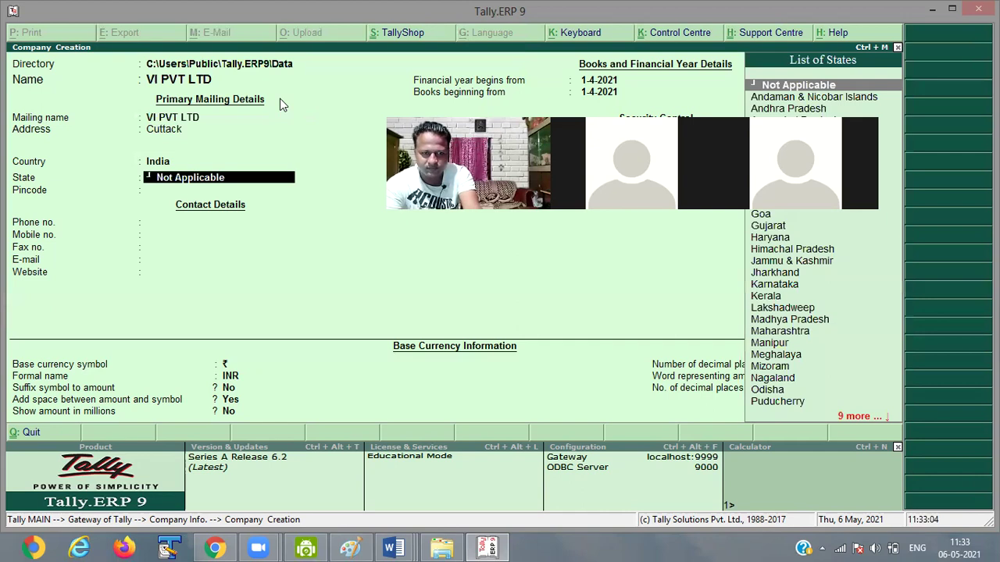
pyautogui.press('Return')
pyautogui.press('Return')
pyautogui.press('Return')
pyautogui.press('Return')
pyautogui.press('Return')
pyautogui.press('Return')
pyautogui.press('Return')
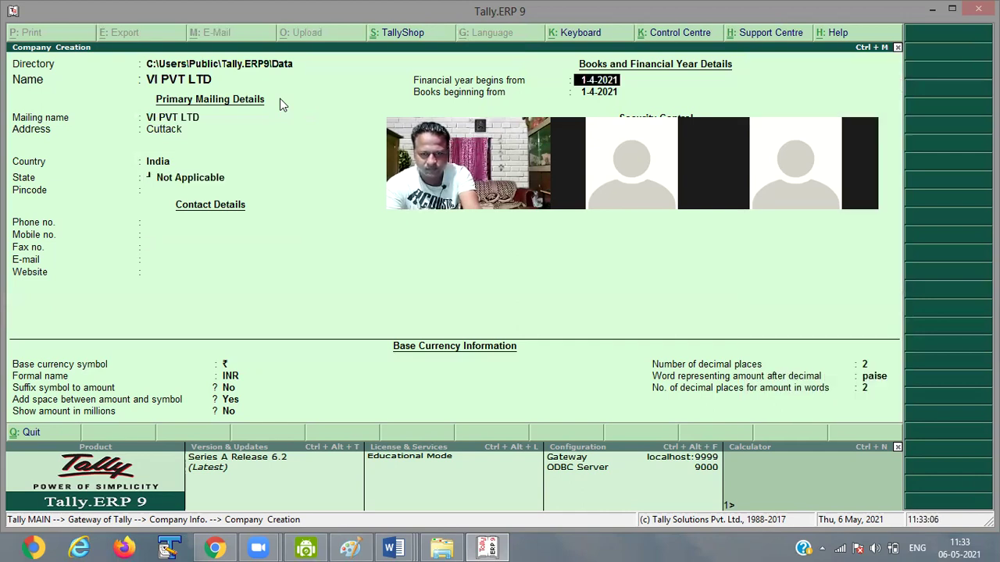
# Accept the 1-4-2021 books dates and default INR currency details, and save the company VI PVT LTD
pyautogui.press('Return')
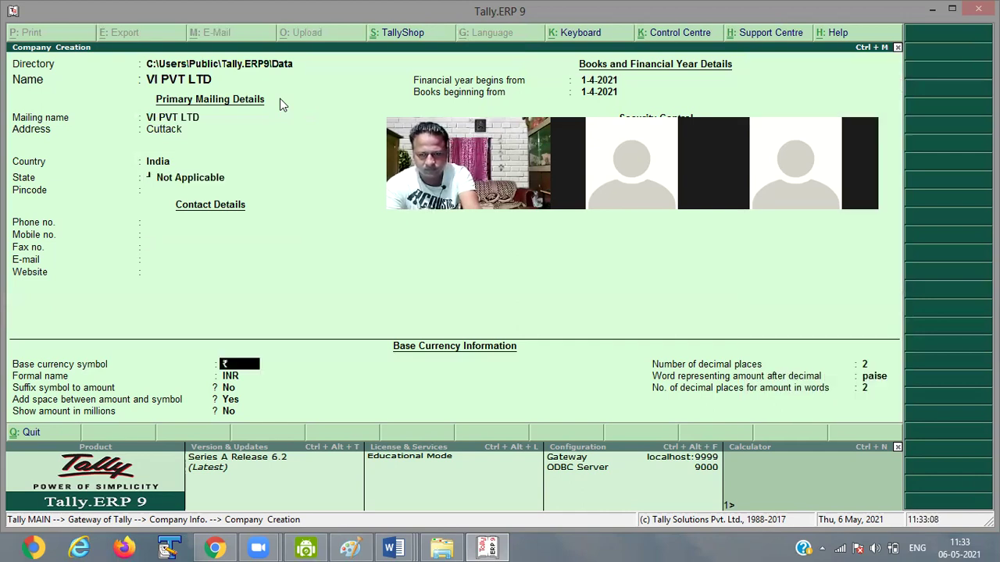
pyautogui.press('Return')
pyautogui.press('Return')
pyautogui.press('Return')
pyautogui.press('Return')
pyautogui.press('Return')
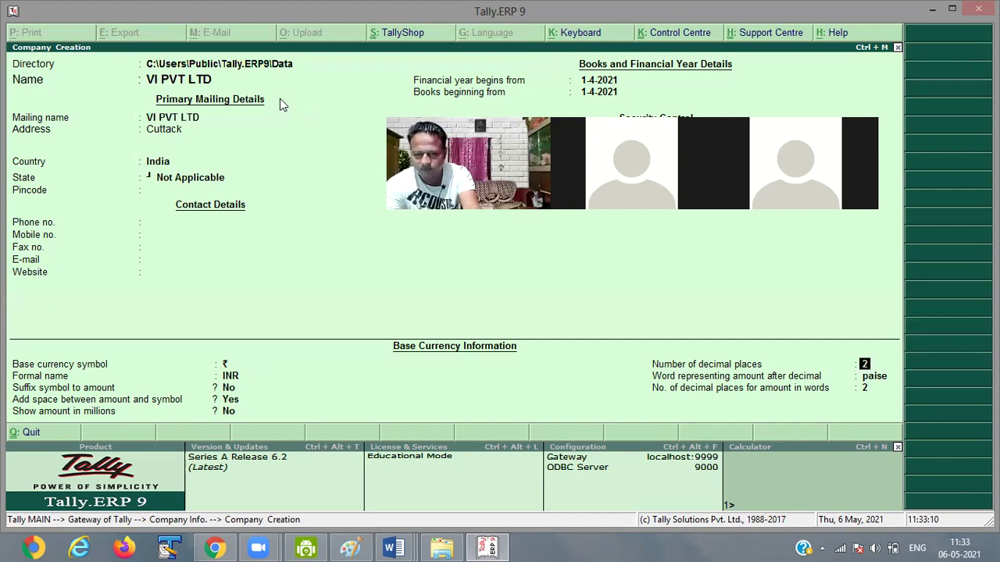
pyautogui.press('Return')
pyautogui.press('Return')
pyautogui.press('Return')
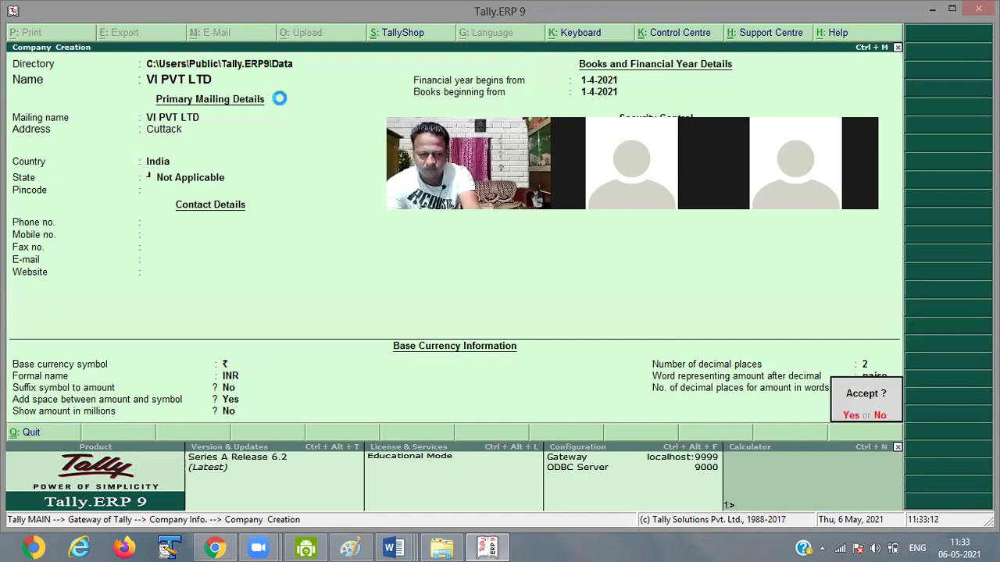
pyautogui.press('Return')
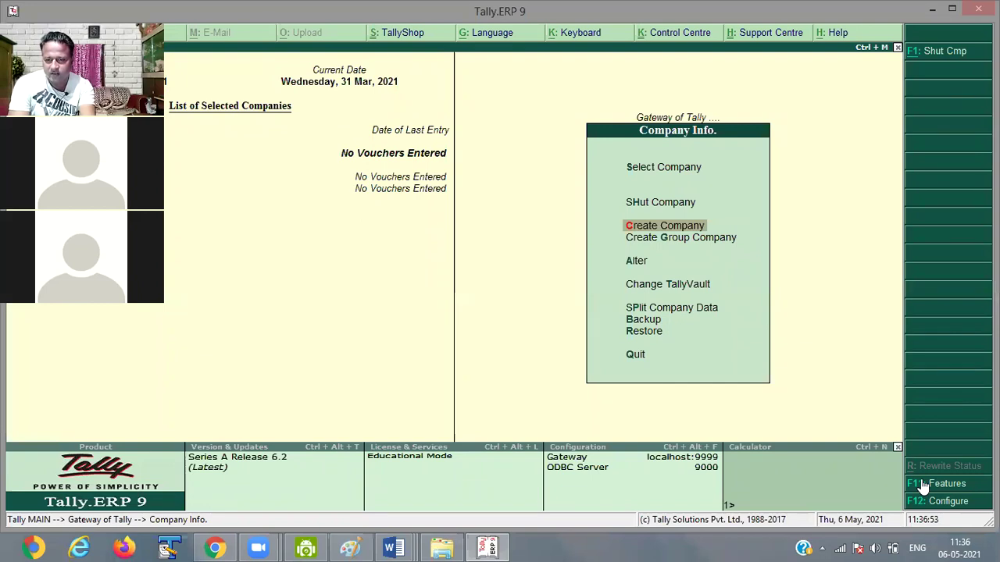
# Open the Accounting Features of VI PVT LTD from the Gateway and set Maintain accounts only to Yes
pyautogui.press('Escape')
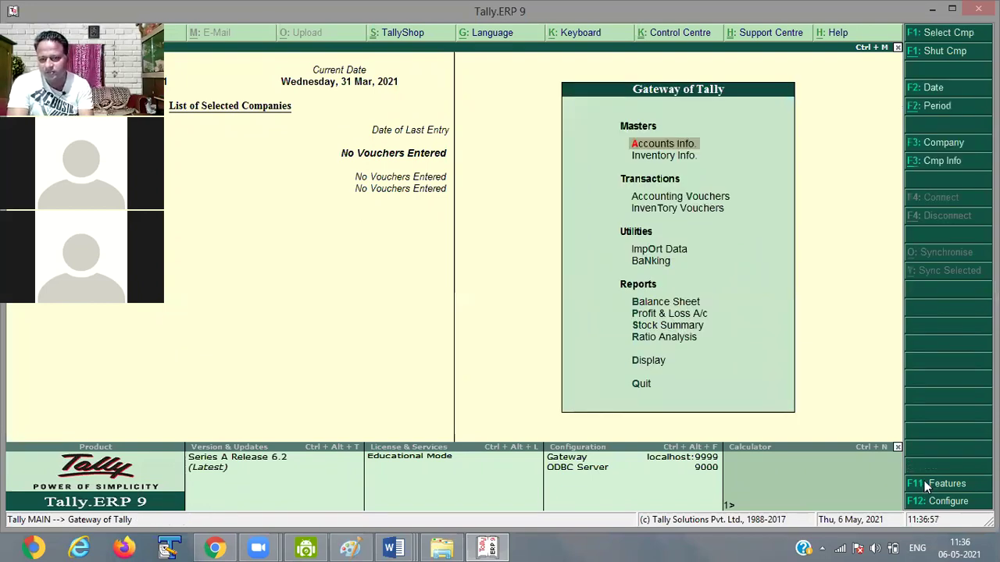
pyautogui.click(925, 484)
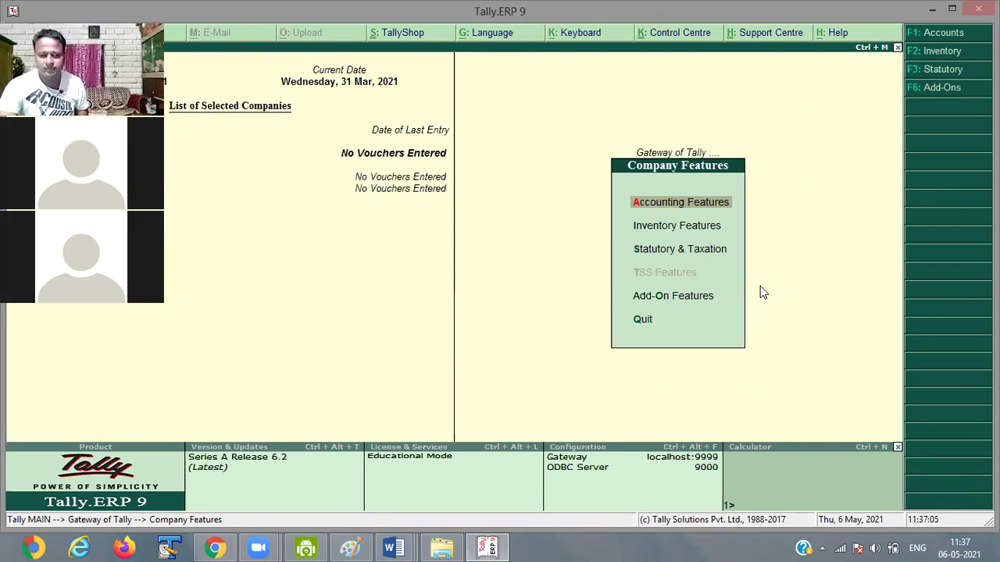
pyautogui.press('Return')
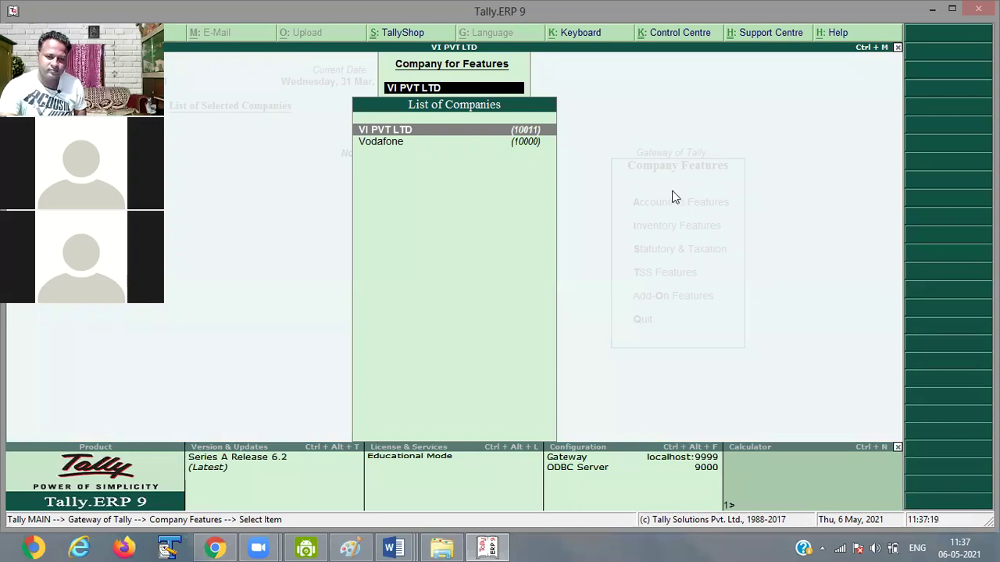
pyautogui.press('Return')
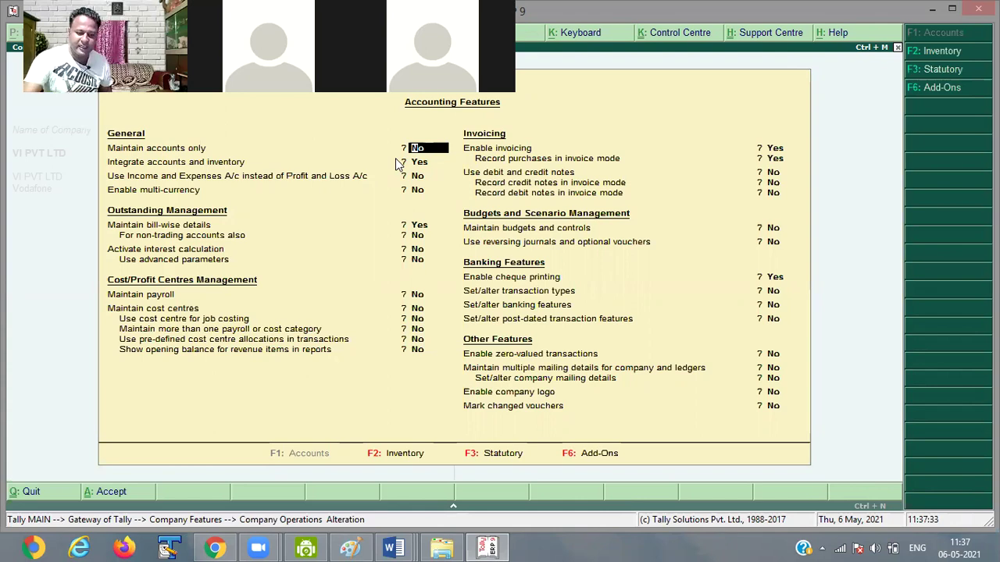
pyautogui.write('yes')
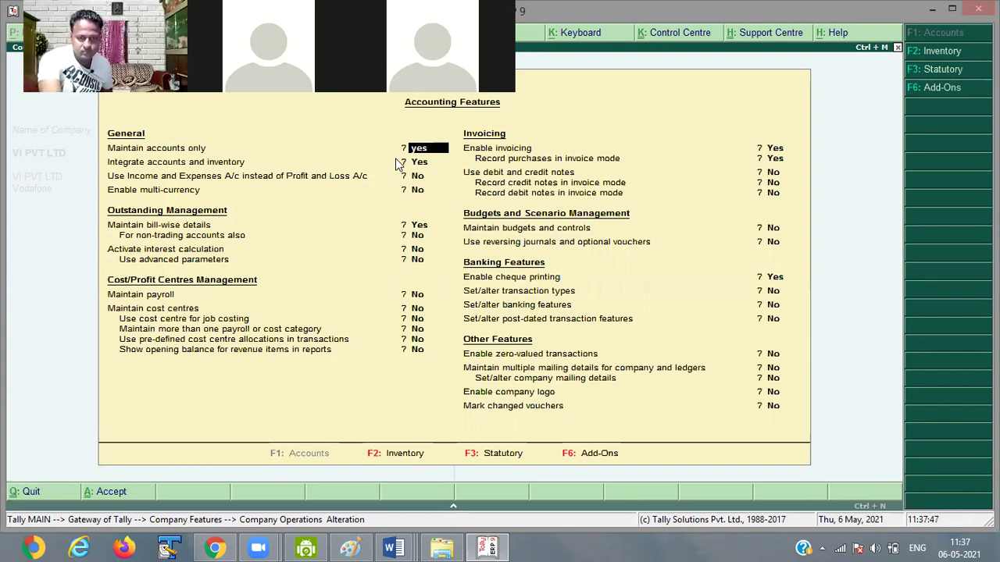
pyautogui.press('Return')
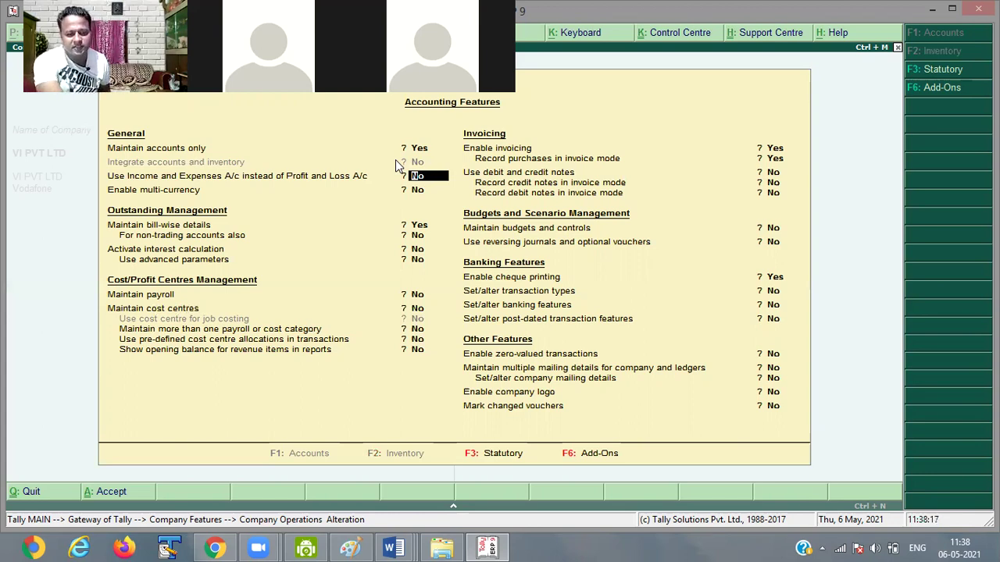
# Keep bill-wise details and both invoicing options at Yes, and the multi-currency, interest, payroll and cost centre options at No
pyautogui.press('Return')
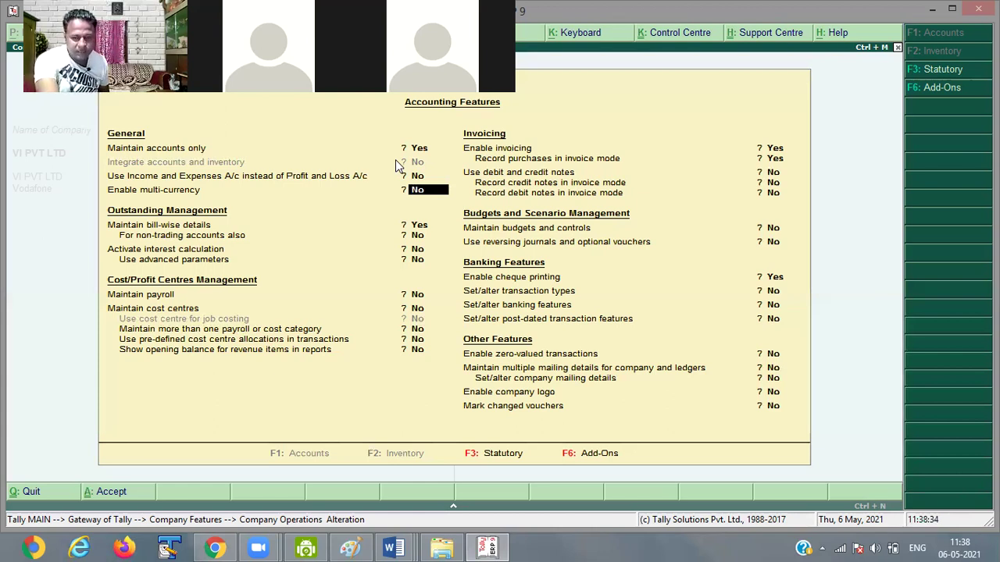
pyautogui.press('Return')
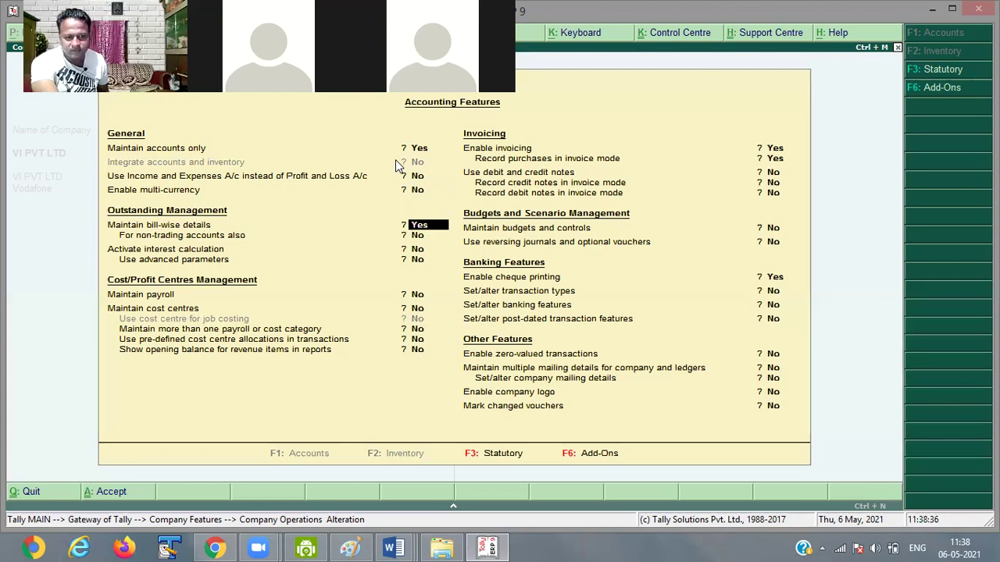
pyautogui.press('Return')
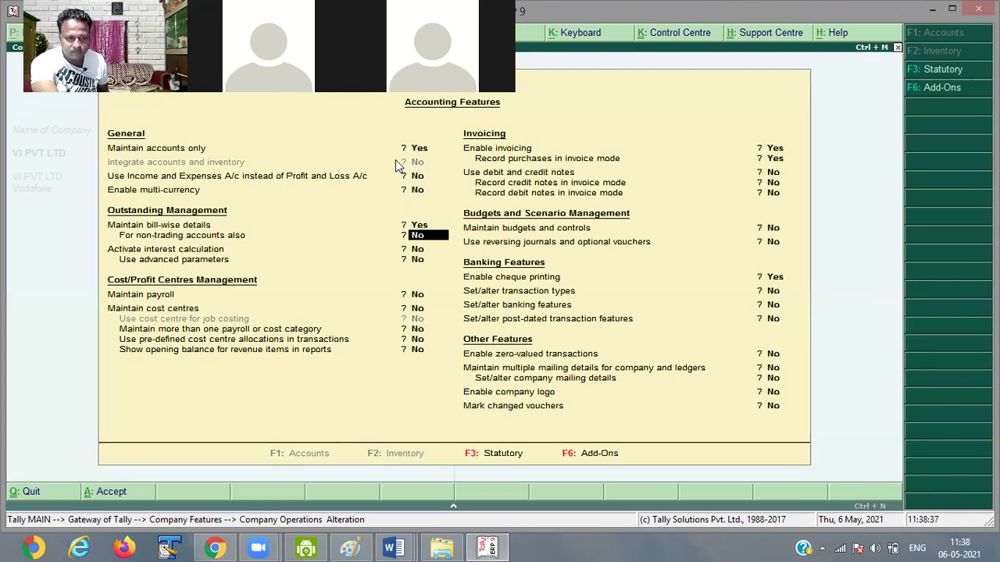
pyautogui.press('Return')
pyautogui.press('Return')
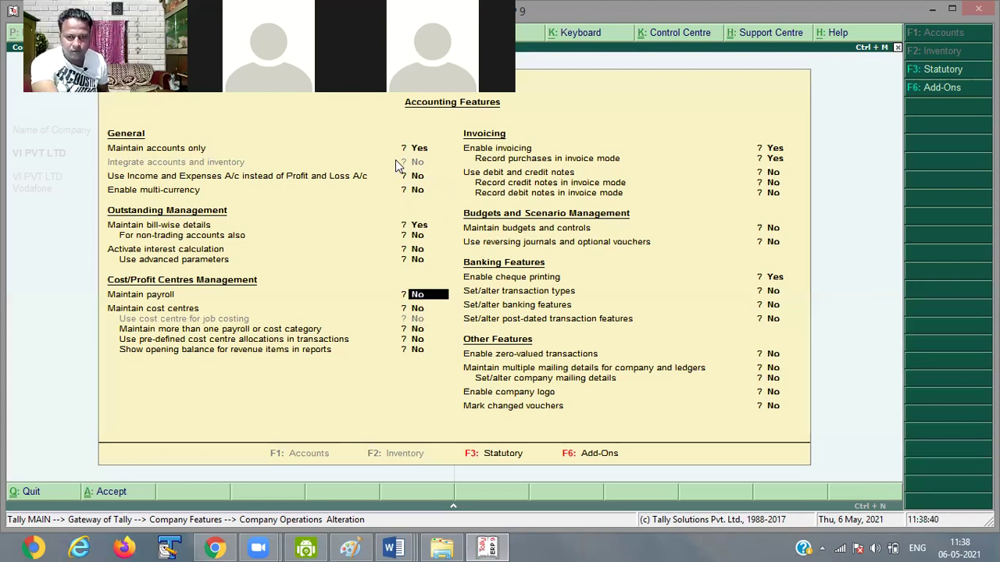
pyautogui.press('Return')
pyautogui.press('Return')
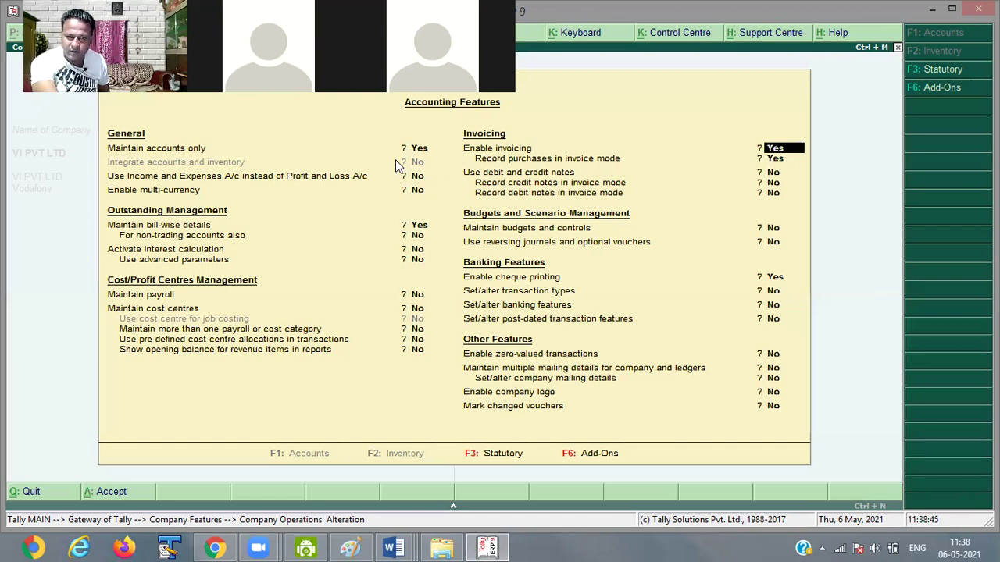
pyautogui.press('Return')
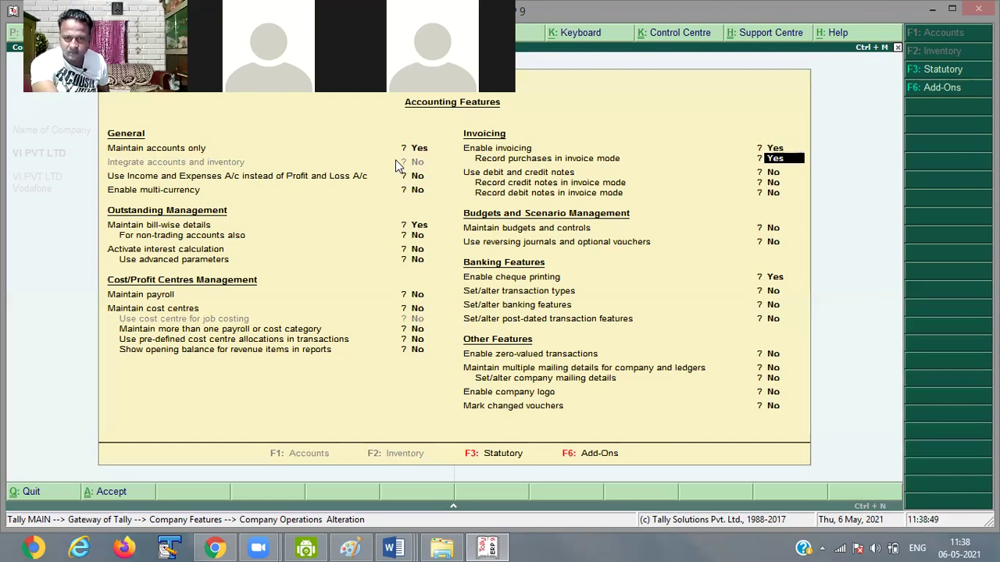
pyautogui.press('Return')
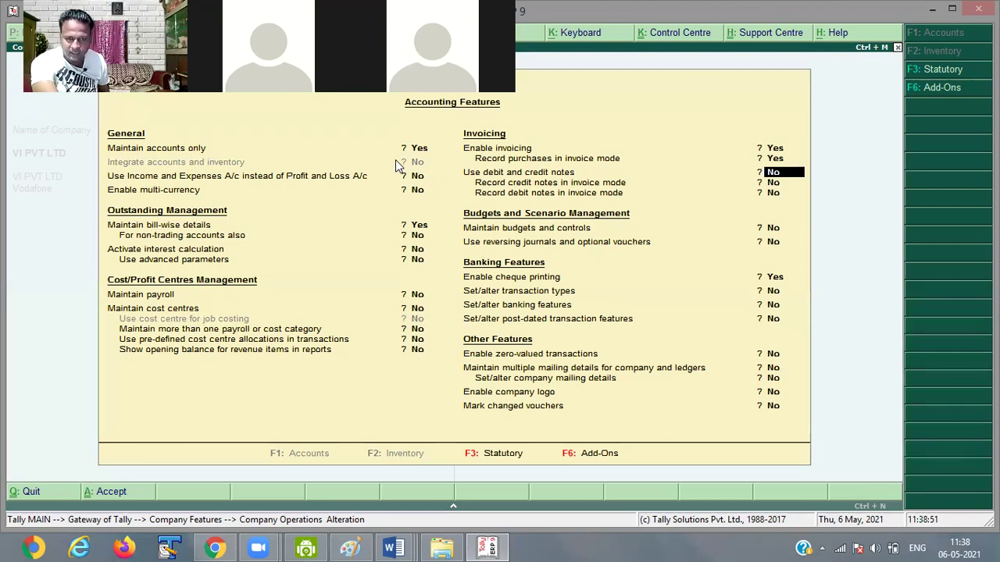
# Go back to the first accounting option and recheck the settings down to Use debit and credit notes
pyautogui.hotkey('ctrl', 'Home')
pyautogui.press('Return')
pyautogui.press('Return')
pyautogui.press('Return')
pyautogui.press('Return')
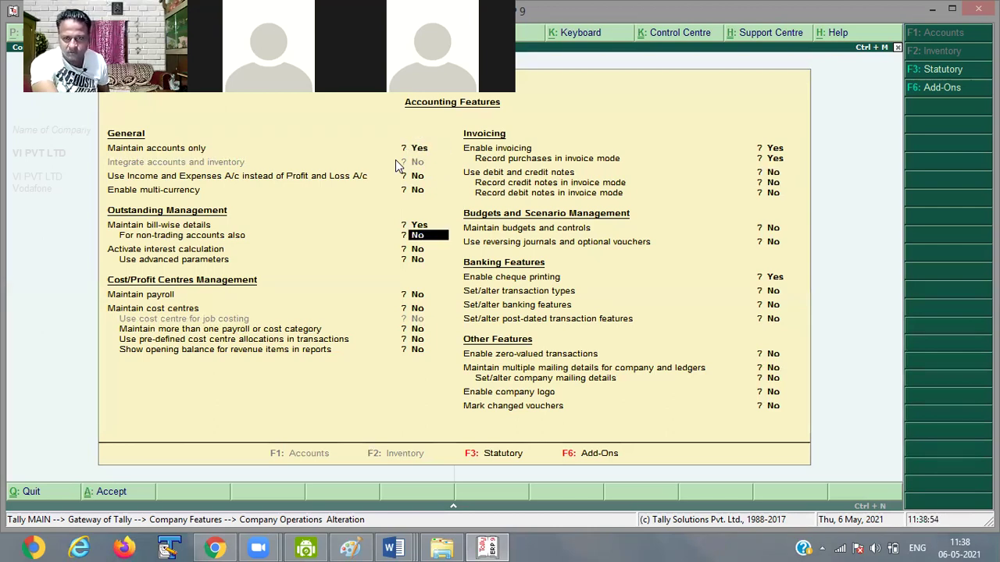
pyautogui.press('Return')
pyautogui.press('Return')
pyautogui.press('Return')
pyautogui.press('Return')
pyautogui.press('Return')
pyautogui.press('Return')
pyautogui.press('Return')
pyautogui.press('Return')
pyautogui.press('Return')
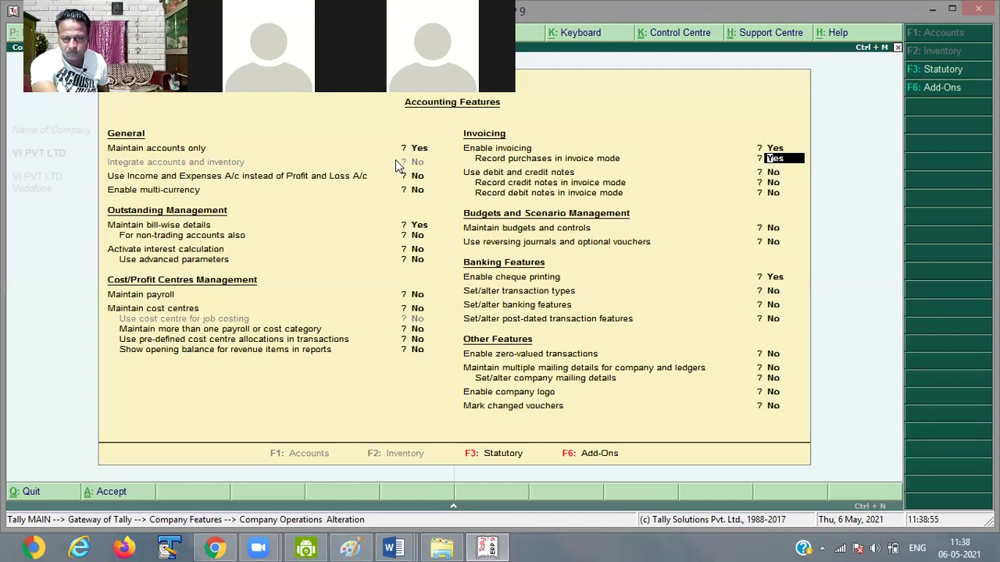
pyautogui.press('Return')
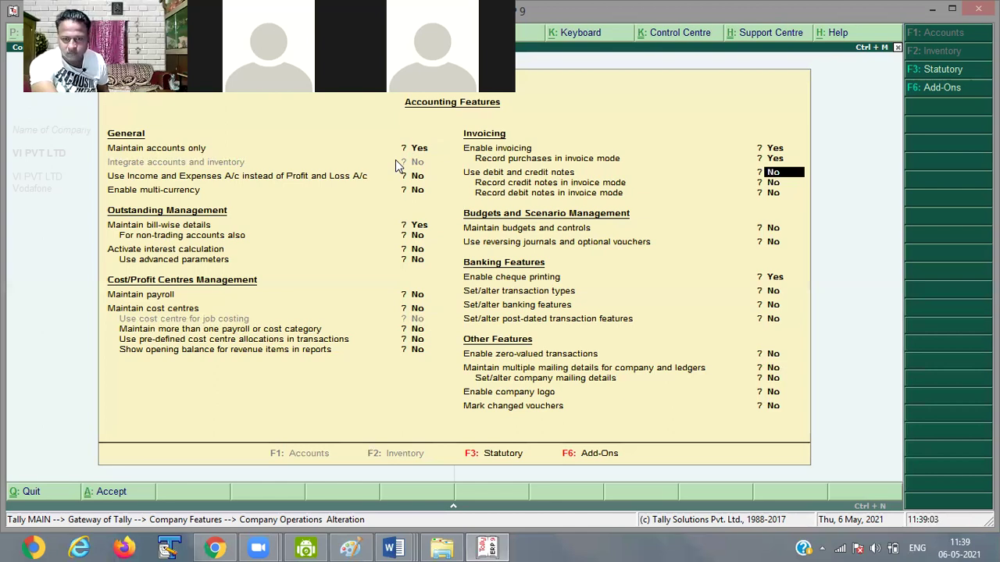
# Keep debit and credit notes, budgets and reversing journals at No, and set Enable cheque printing to No
pyautogui.press('Return')
pyautogui.press('Return')
pyautogui.press('Return')
pyautogui.write('nn')
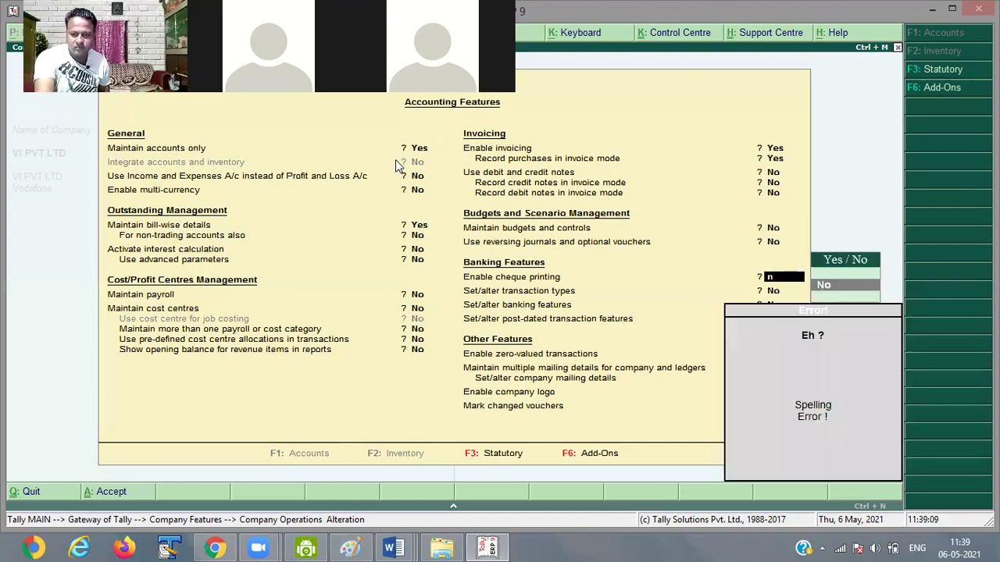
pyautogui.press('Return')
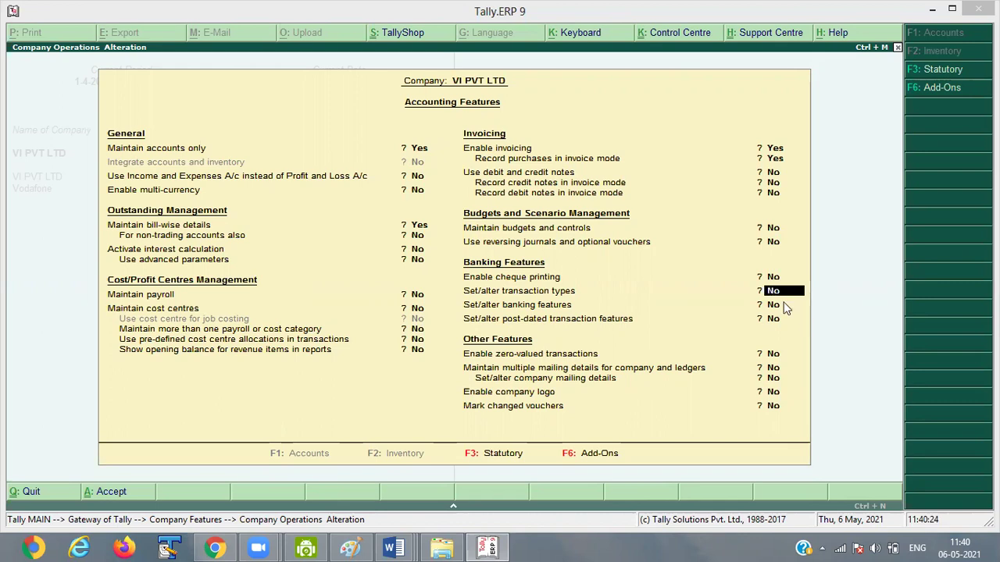
# Keep the remaining banking and other features at No and save the Accounting Features
pyautogui.press('Return')
pyautogui.press('Return')
pyautogui.press('Return')
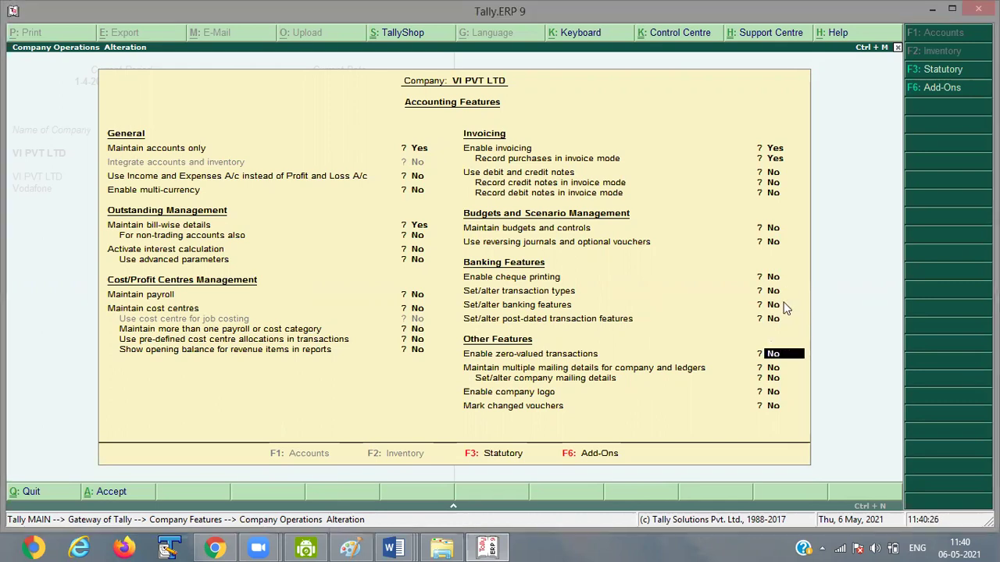
pyautogui.press('Return')
pyautogui.press('Return')
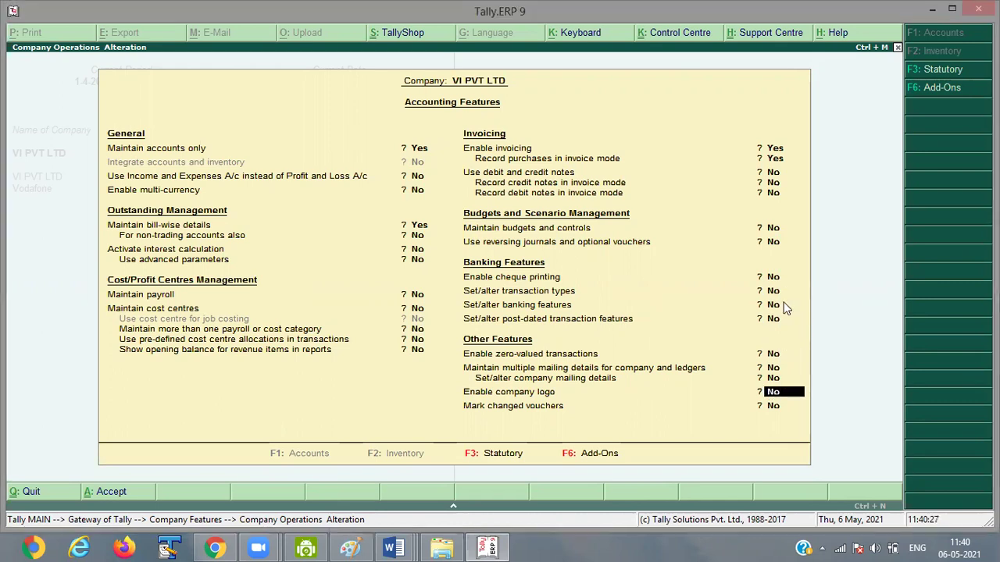
pyautogui.press('Return')
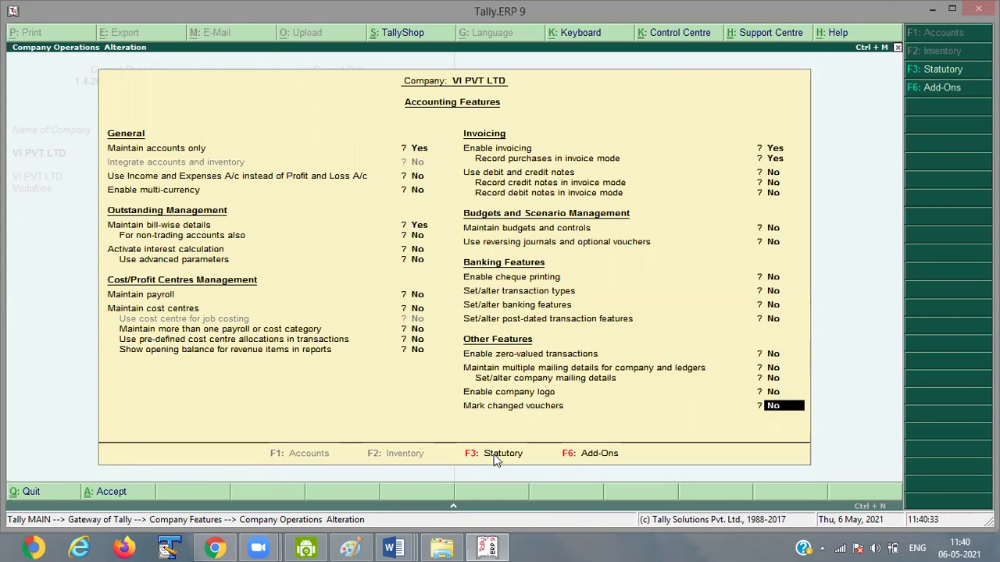
pyautogui.press('Return')
pyautogui.press('Return')
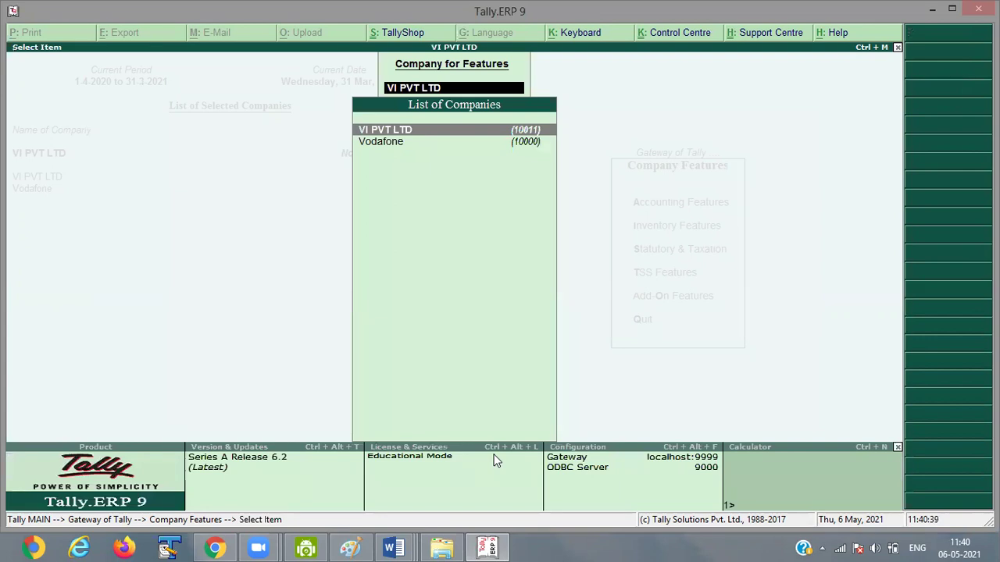
# Set Enable Goods and Services Tax to No in VI PVT LTD's Statutory and Taxation features, save, and return to the Gateway
pyautogui.press('Return')
pyautogui.press('Return')
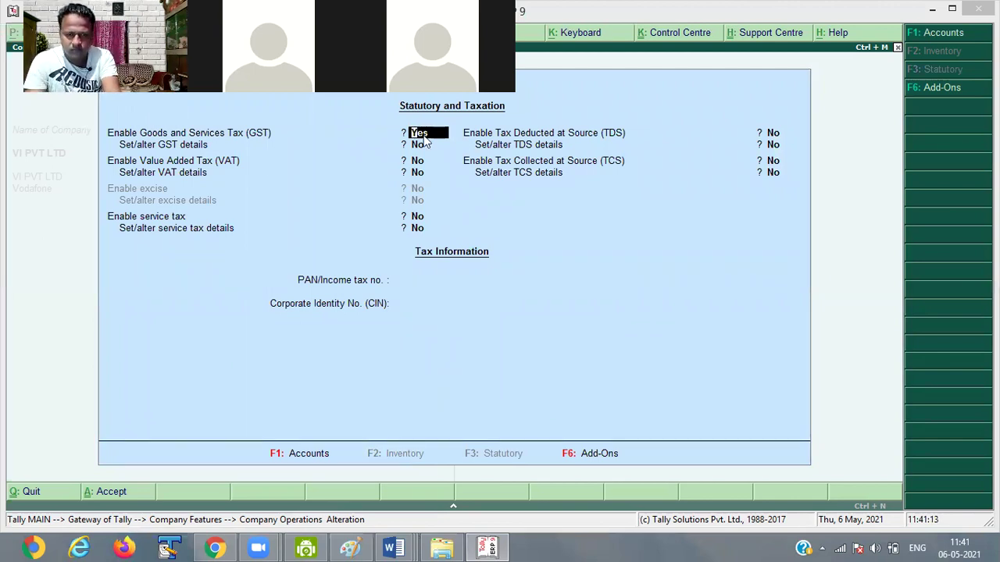
pyautogui.write('no')
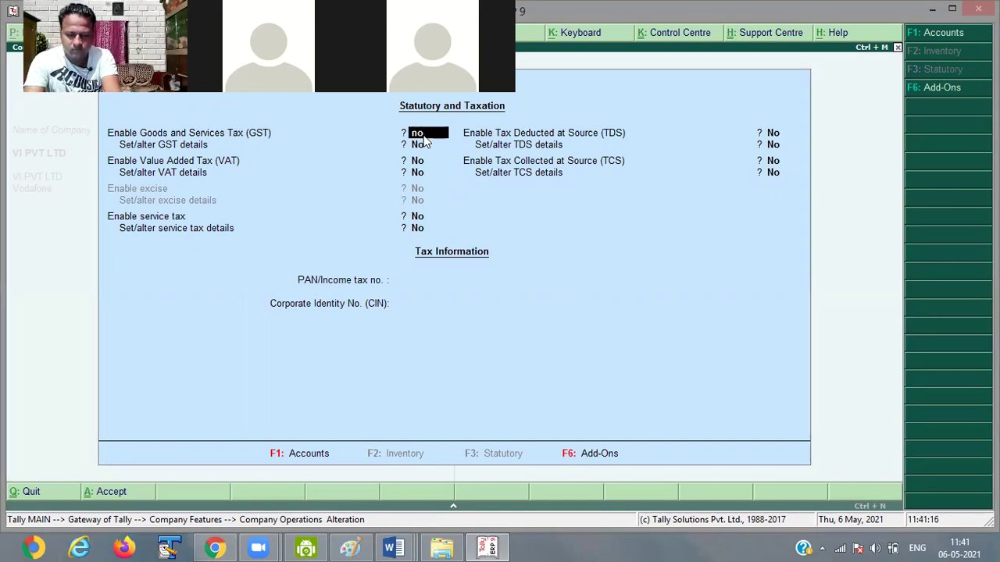
pyautogui.press('Return')
pyautogui.press('Return')
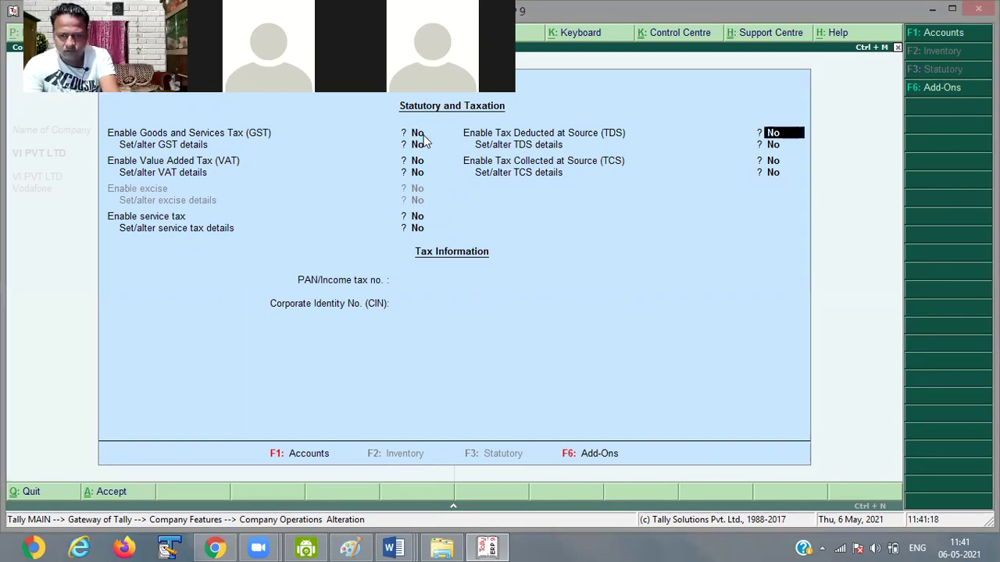
pyautogui.hotkey('ctrl', 'a')
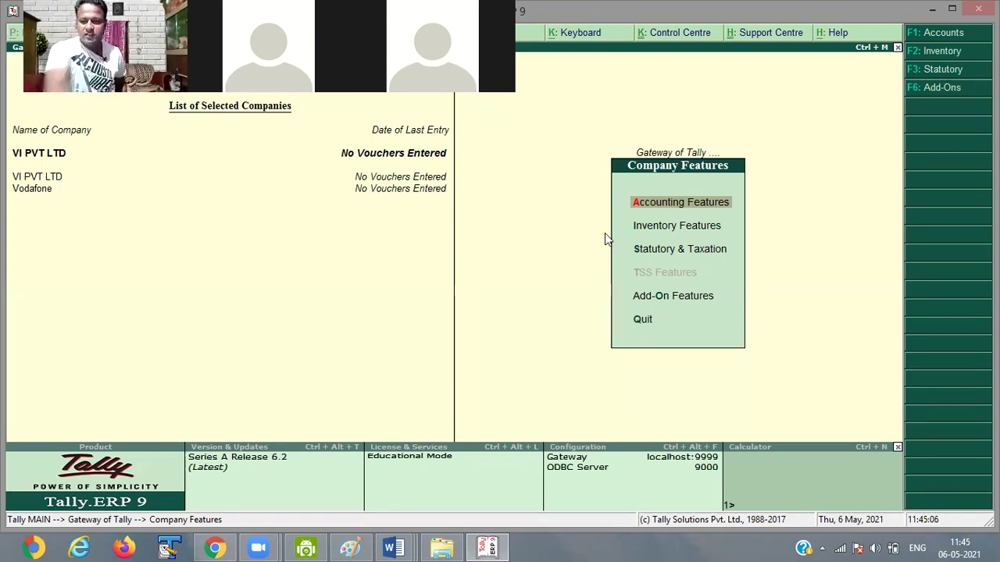
pyautogui.press('Escape')
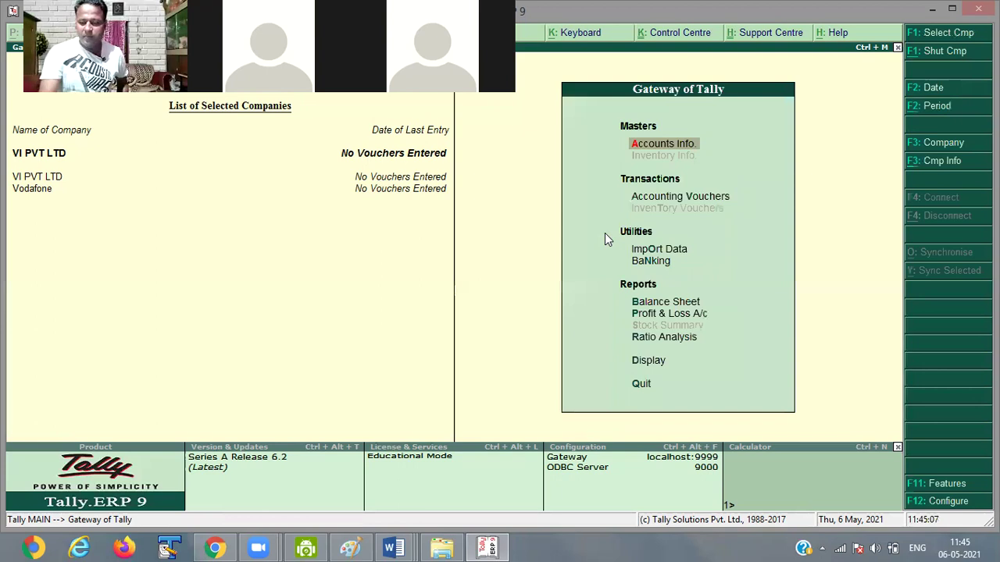
# Look over the list of Configuration options and return to the Gateway of Tally
pyautogui.click(931, 503)
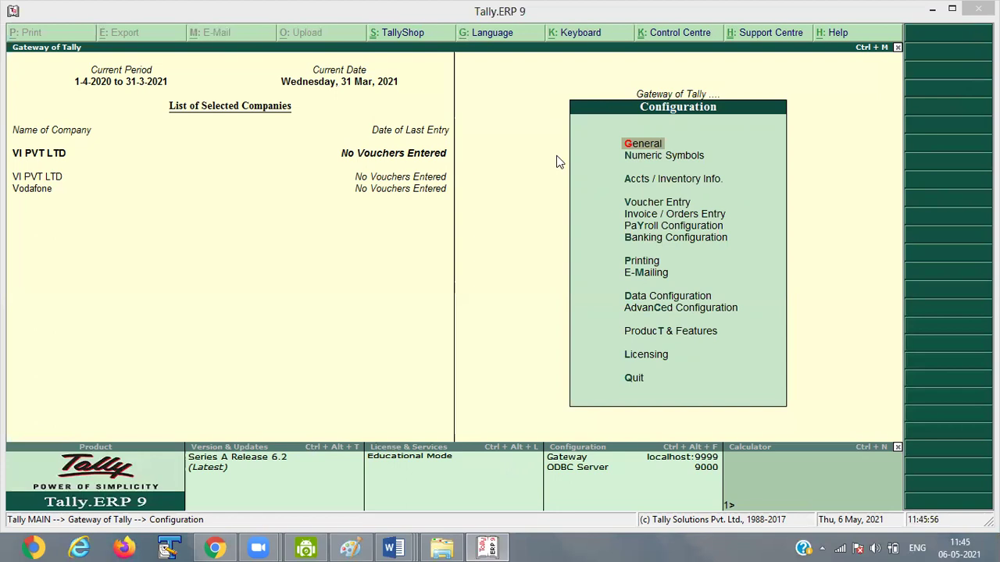
pyautogui.press('Escape')
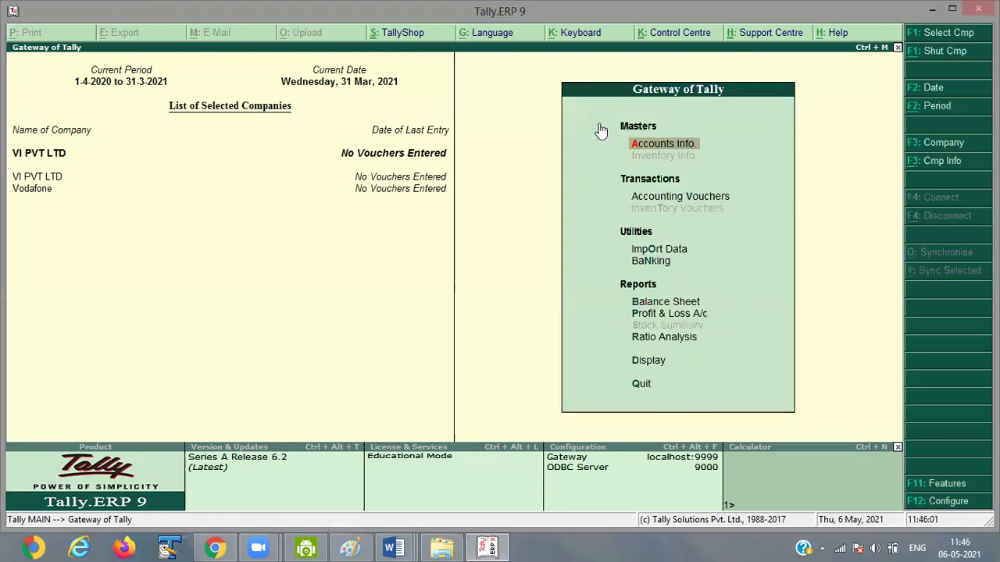
# In the Accts / Inventory Info configuration, keep aliases at Yes and language aliases at No, and set Provide advanced information in masters to No
pyautogui.click(944, 504)
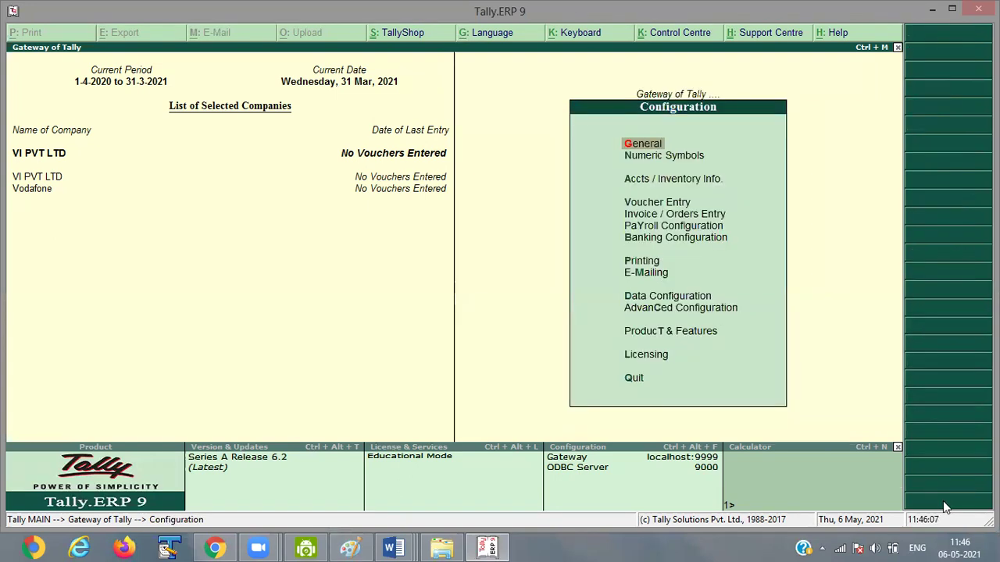
pyautogui.press('Down')
pyautogui.press('Down')
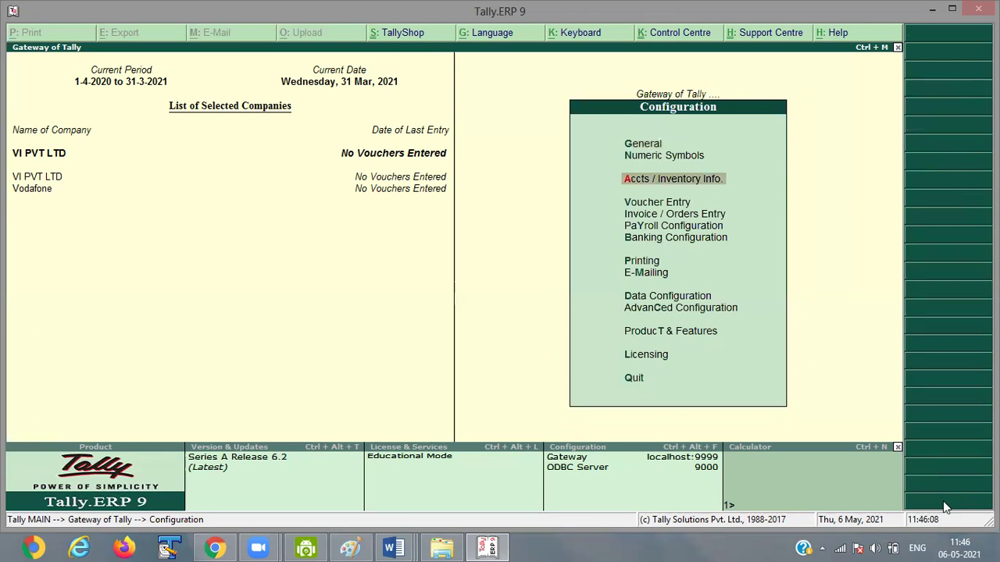
pyautogui.press('Return')
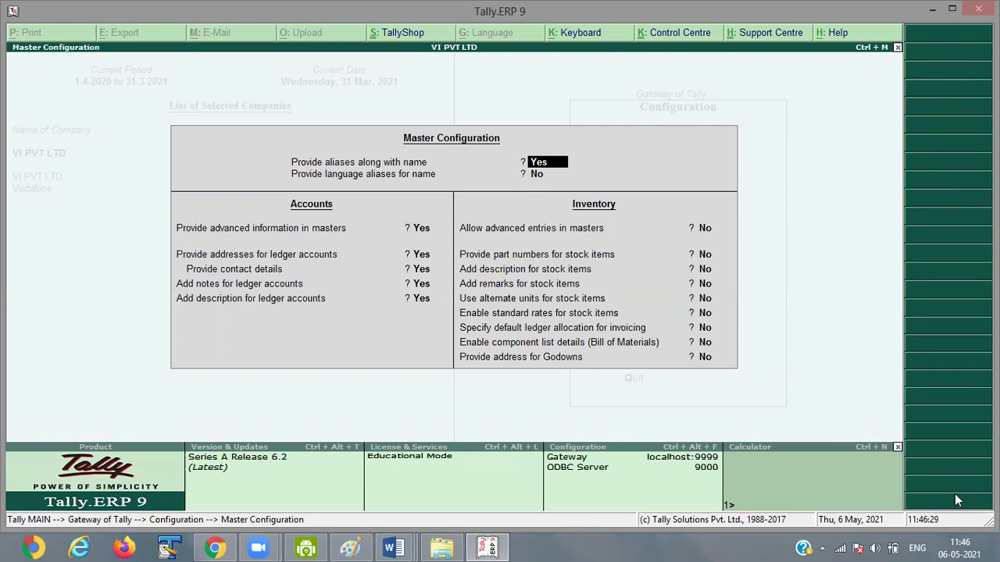
pyautogui.press('Return')
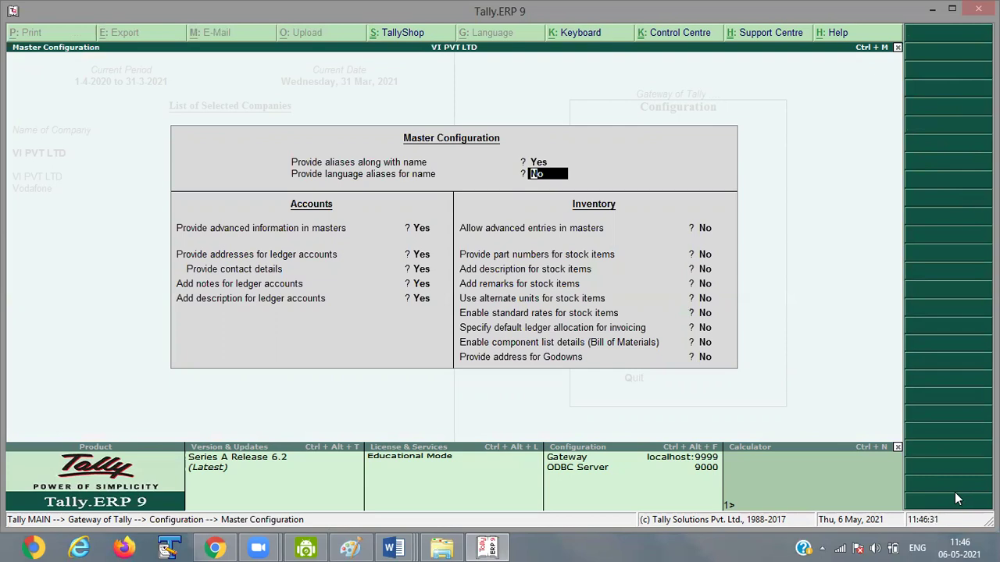
pyautogui.press('Return')
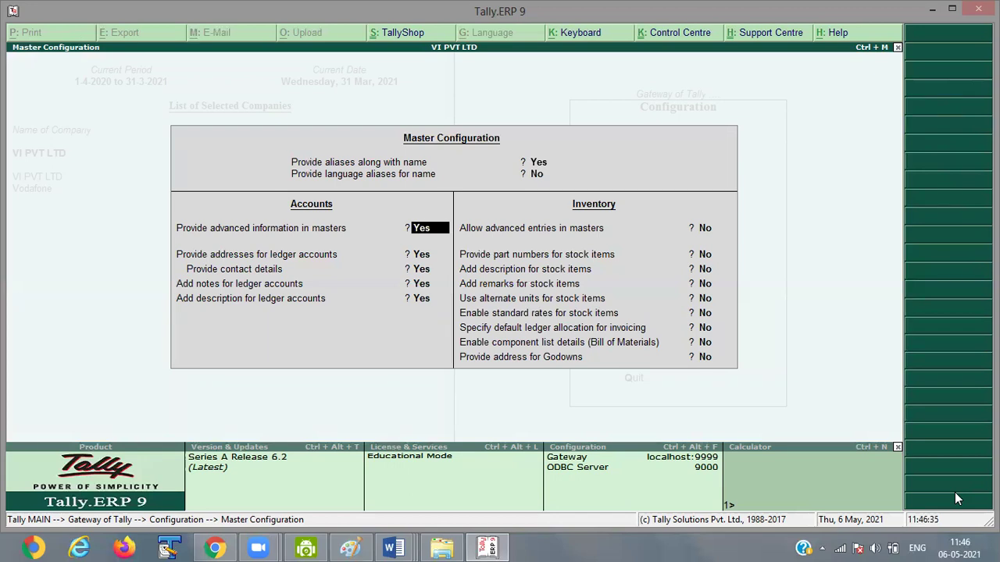
pyautogui.write('no')
pyautogui.press('Return')
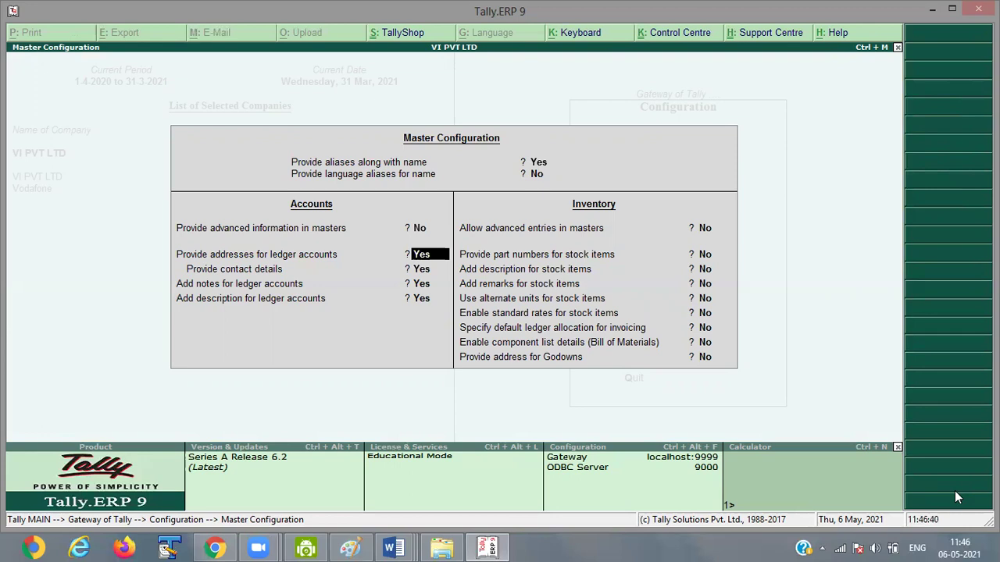
# Set addresses, contact details, notes and description for ledger accounts to No in the Master Configuration
pyautogui.write('no')
pyautogui.press('Return')
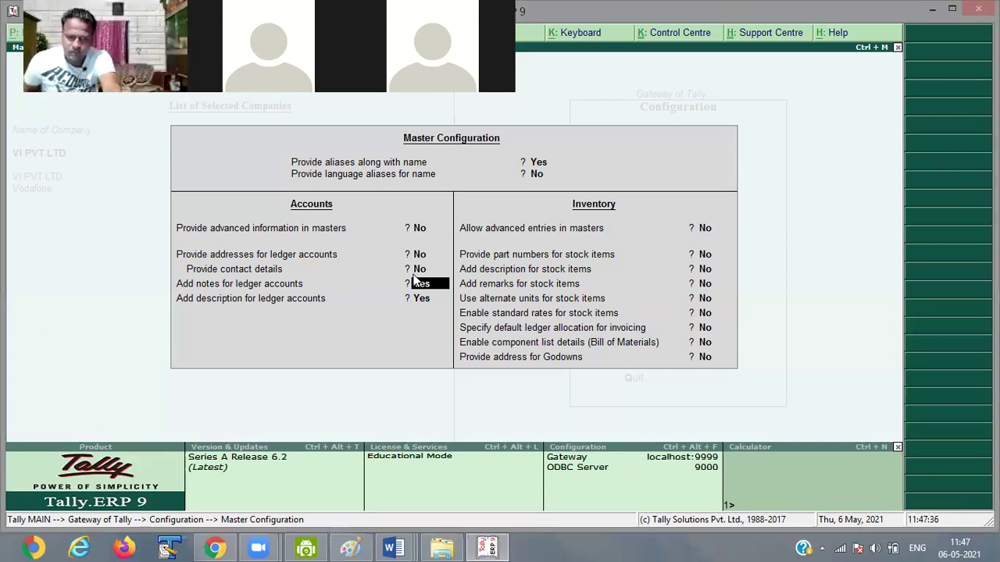
pyautogui.press('n')
pyautogui.press('Return')
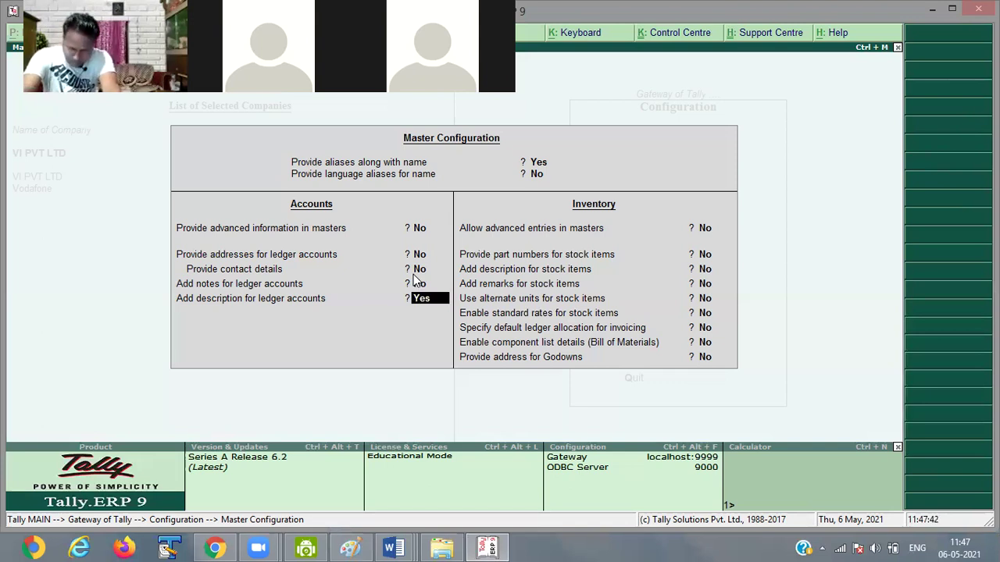
pyautogui.write('n')
pyautogui.press('Return')
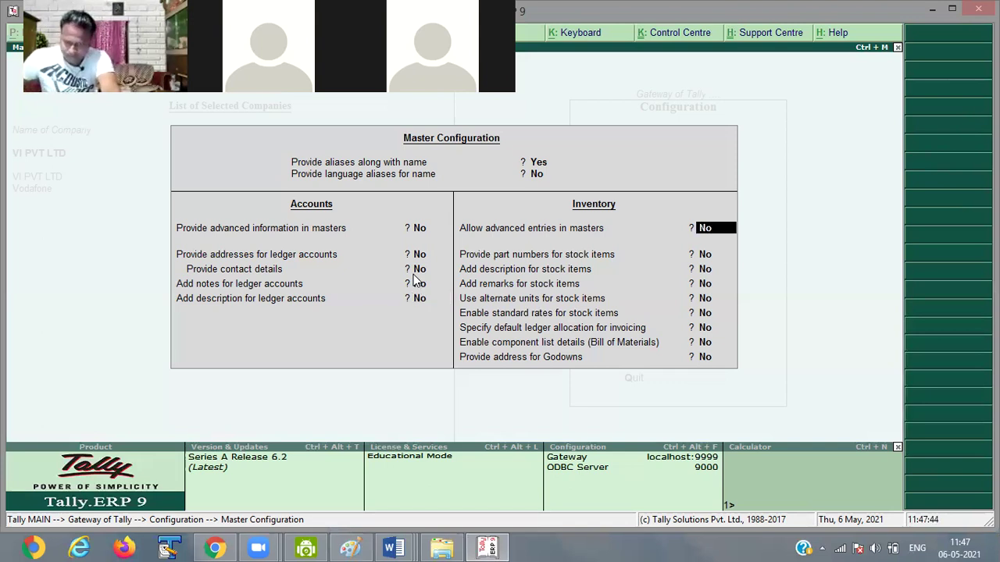
# Keep all Inventory options of the Master Configuration at No and save it
pyautogui.press('Return')
pyautogui.press('Return')
pyautogui.press('Return')
pyautogui.press('Return')
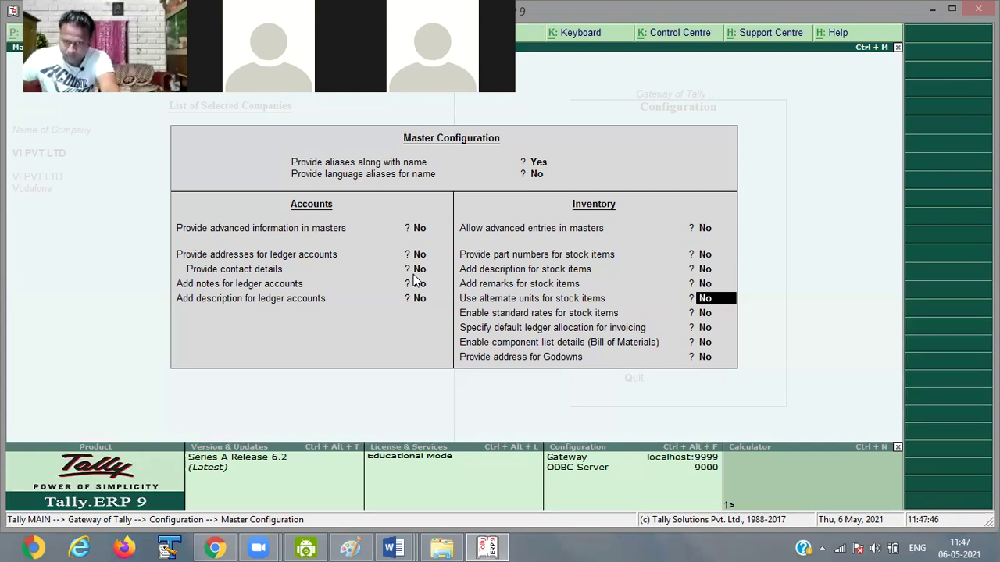
pyautogui.press('Return')
pyautogui.press('Return')
pyautogui.press('Return')
pyautogui.press('Return')
pyautogui.press('Return')
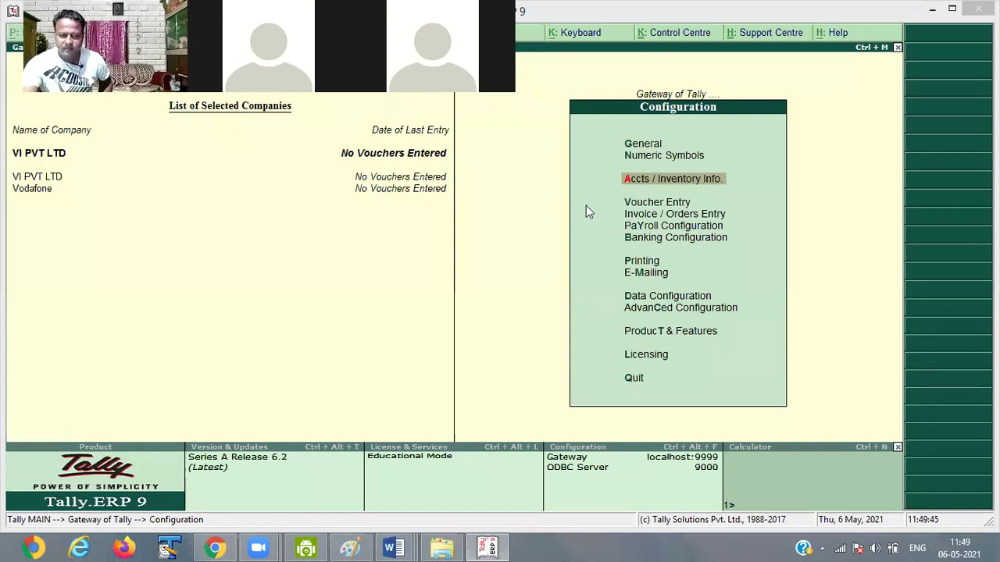
# In the Voucher Entry configuration, keep Skip Date, Use Cr/Dr and Warn on negative cash at Yes and the other options through Preallocate bills at No
pyautogui.press('v')
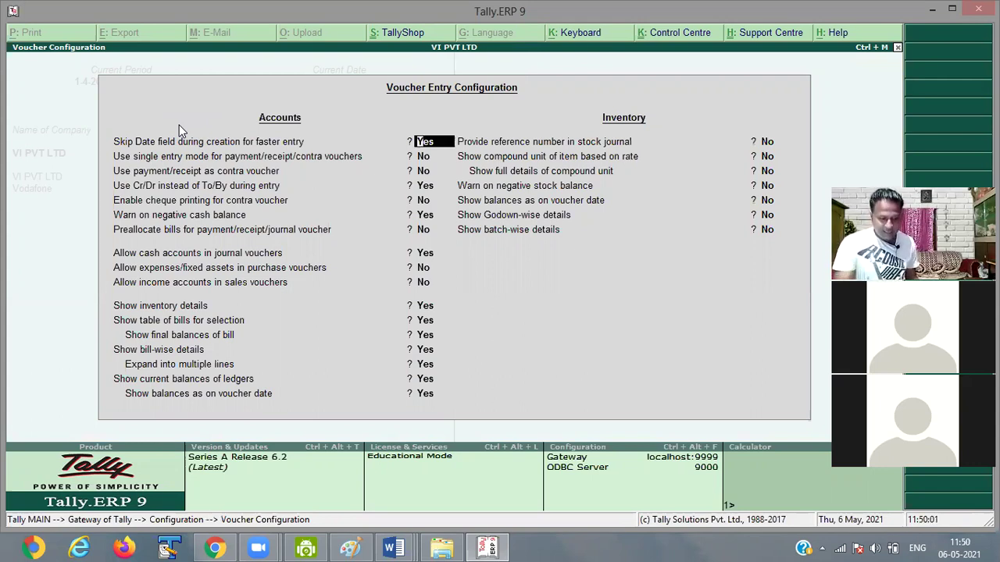
pyautogui.press('Return')
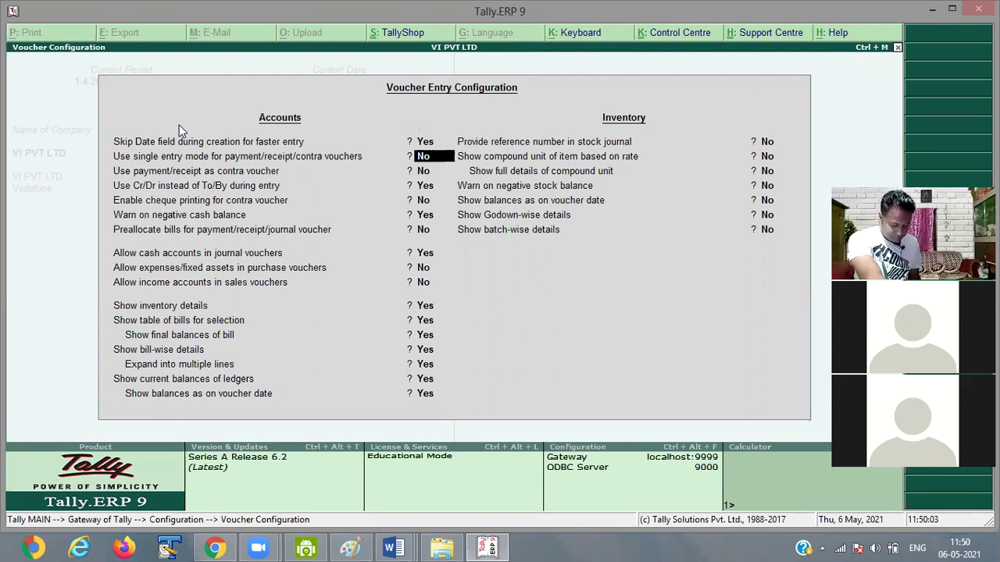
pyautogui.press('Return')
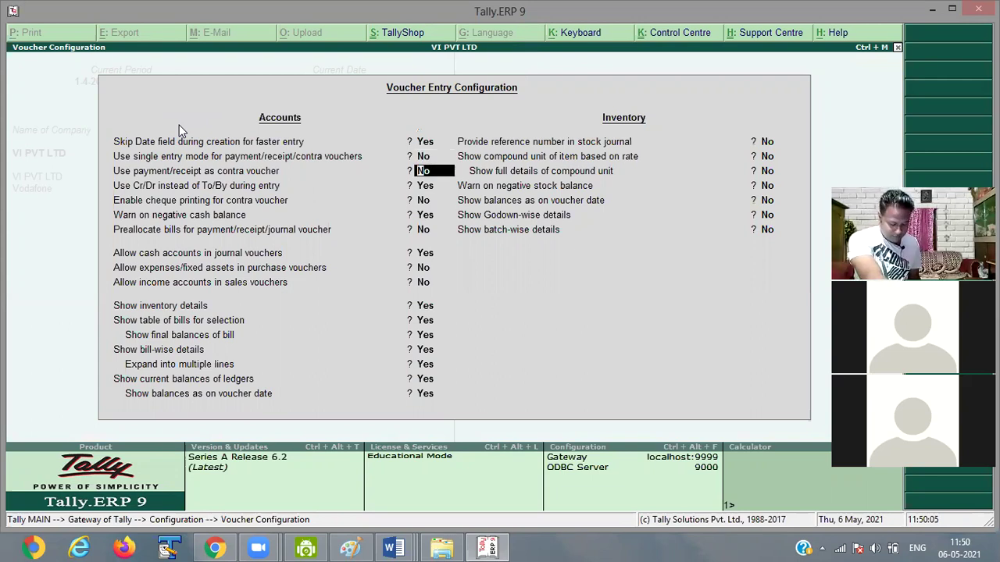
pyautogui.press('Return')
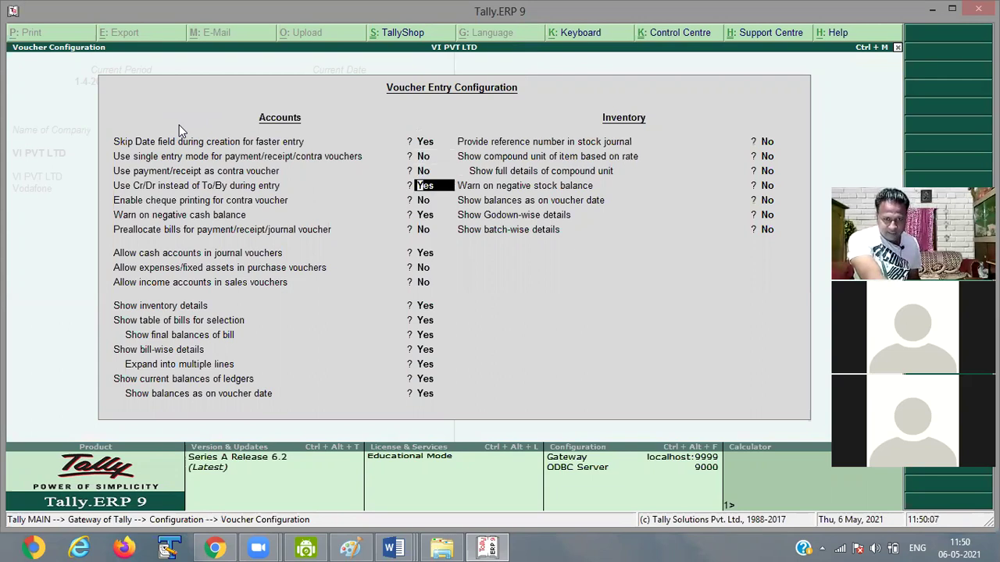
pyautogui.press('Return')
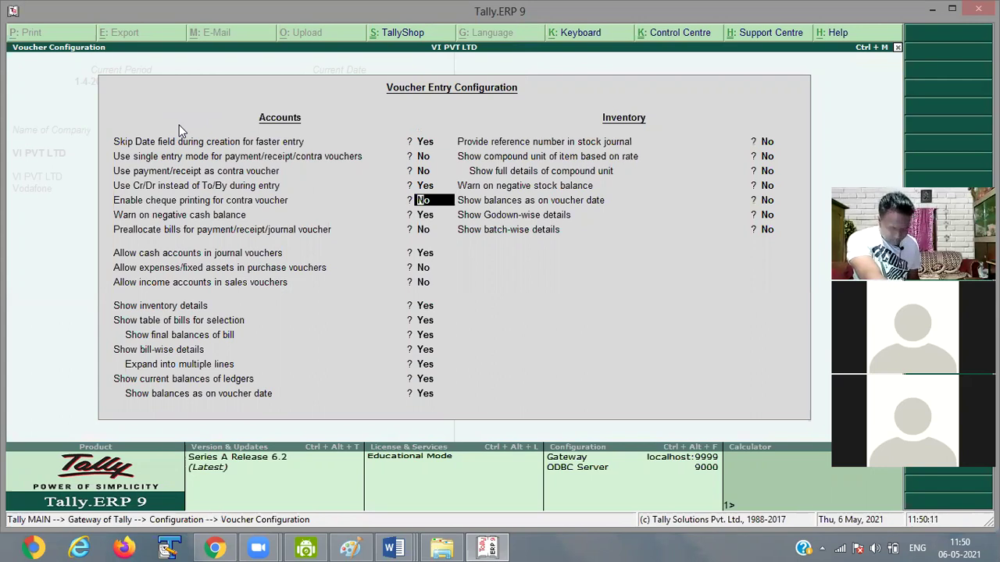
pyautogui.press('Return')
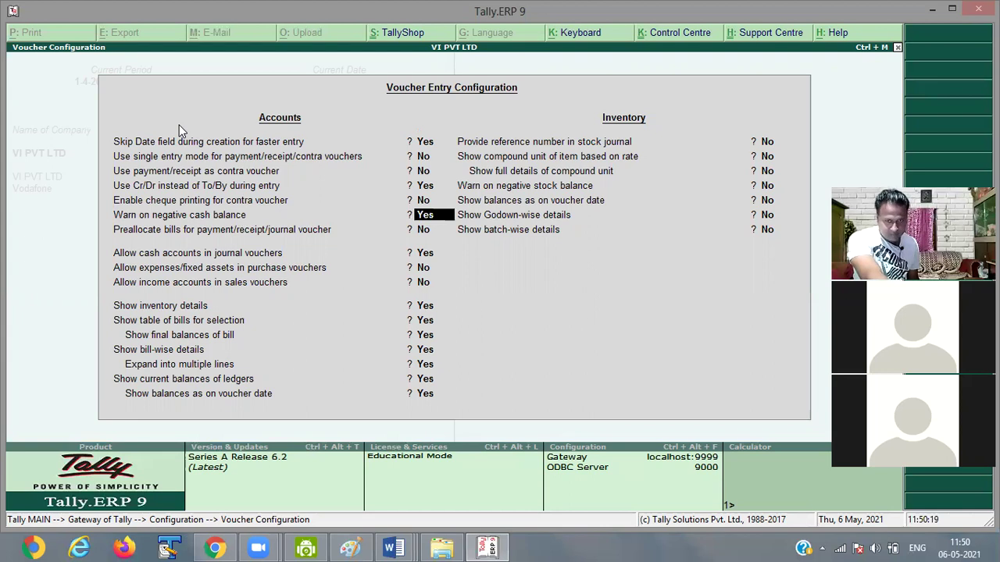
pyautogui.press('Return')
pyautogui.press('Return')
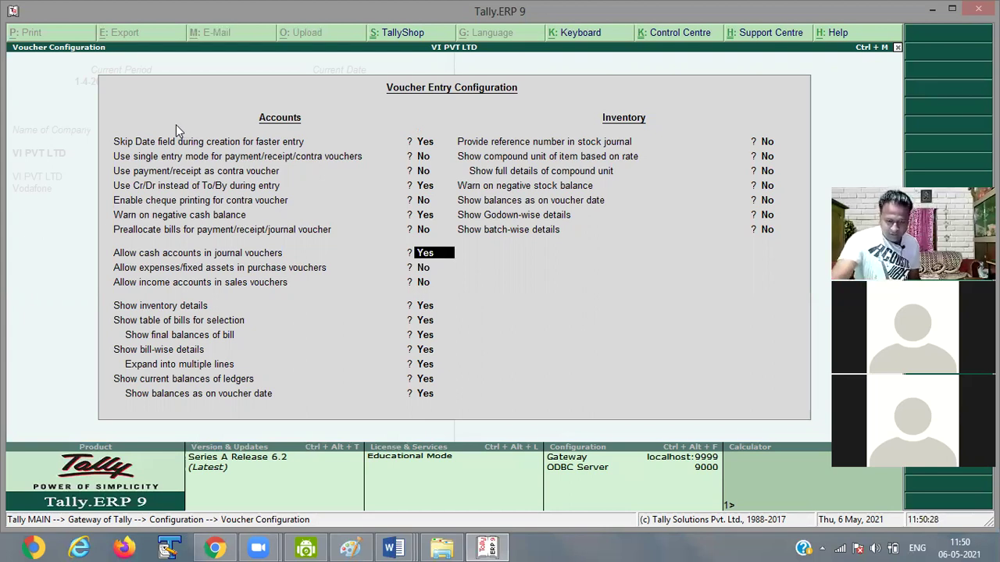
# Set Allow cash accounts in journal vouchers and Show inventory details to No, keeping the expenses/fixed assets and income accounts options at No
pyautogui.write('no')
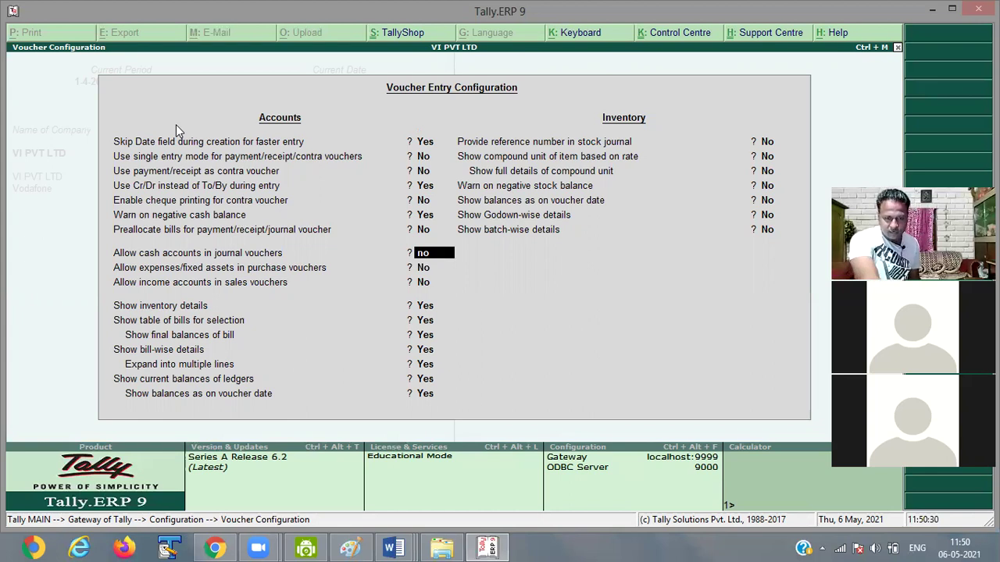
pyautogui.press('Return')
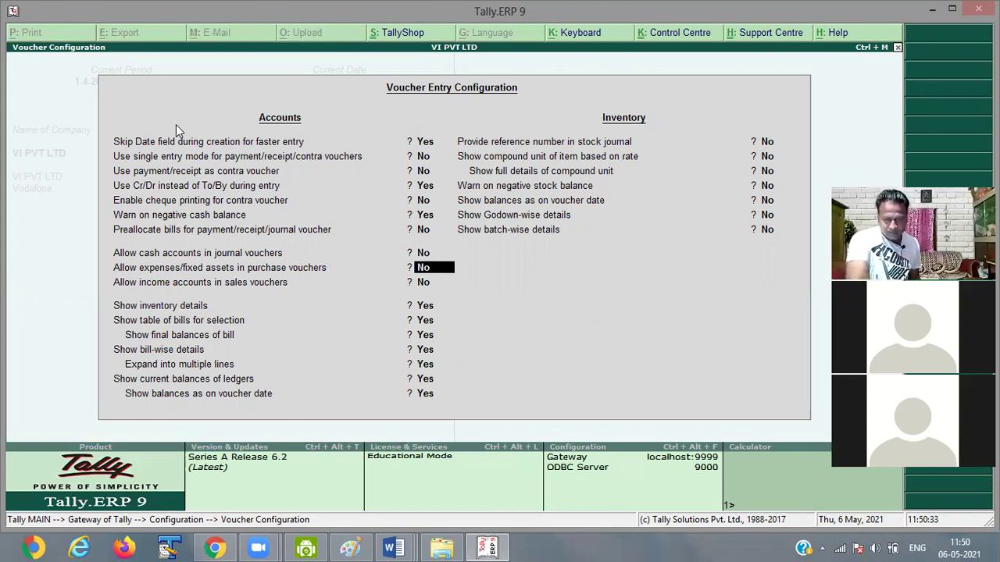
pyautogui.press('Return')
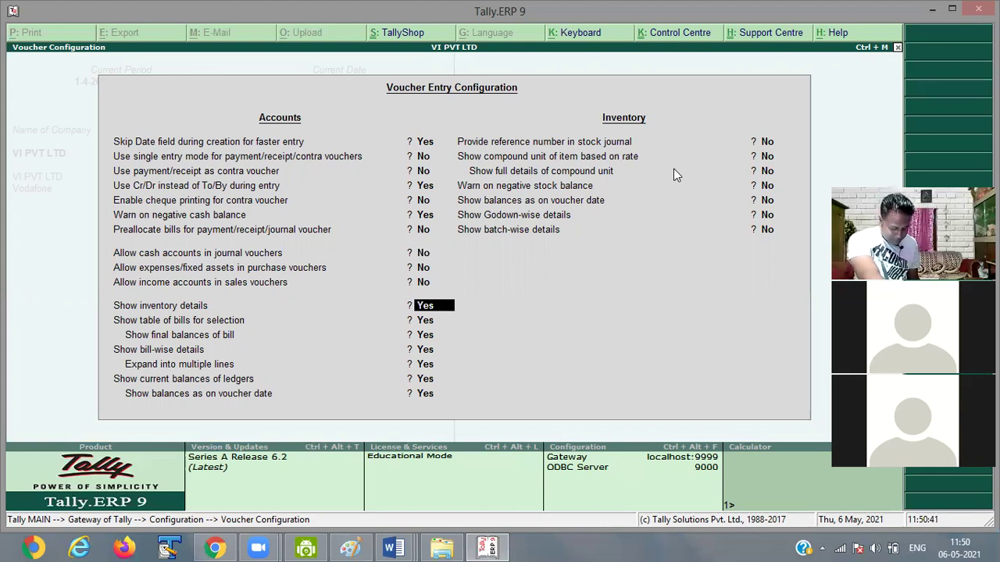
pyautogui.write('no')
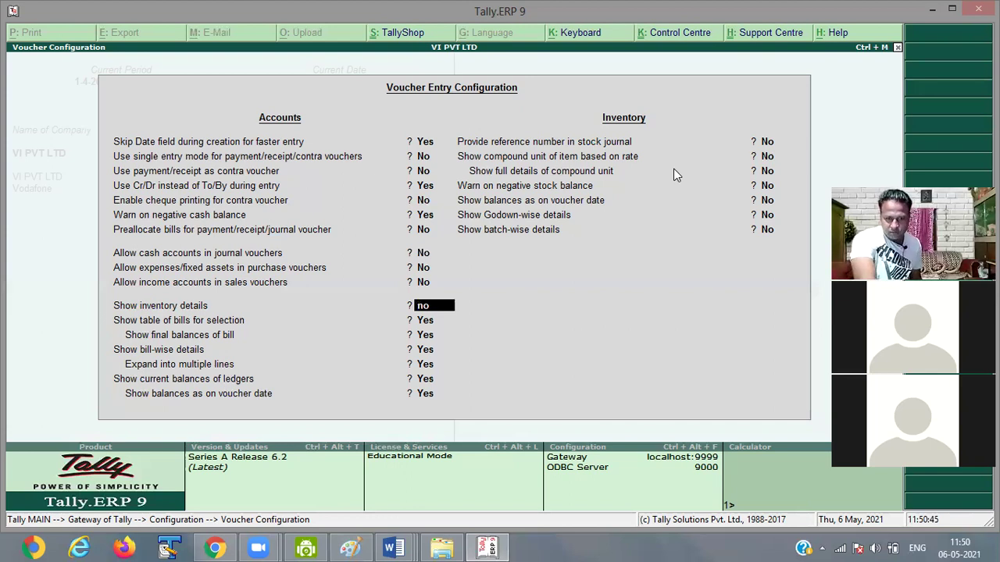
pyautogui.press('Return')
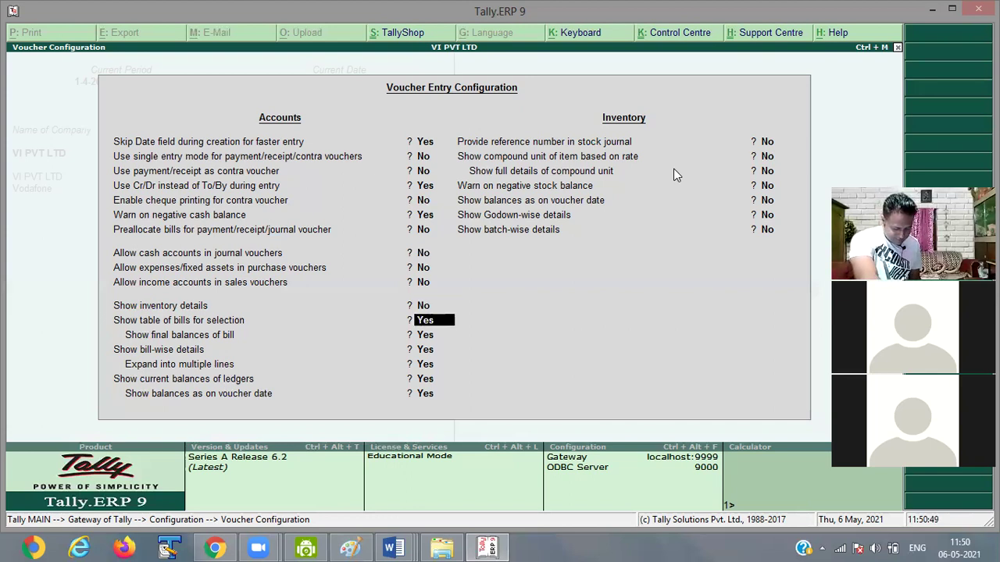
# Set Show table of bills for selection, Show bill-wise details and Show current balances of ledgers to No
pyautogui.write('no')
pyautogui.press('Return')
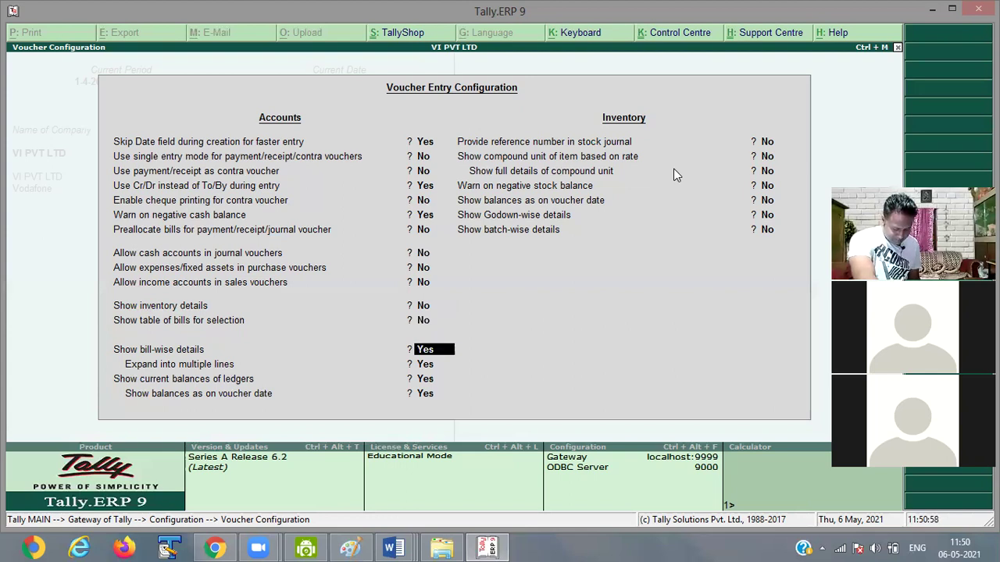
pyautogui.write('no')
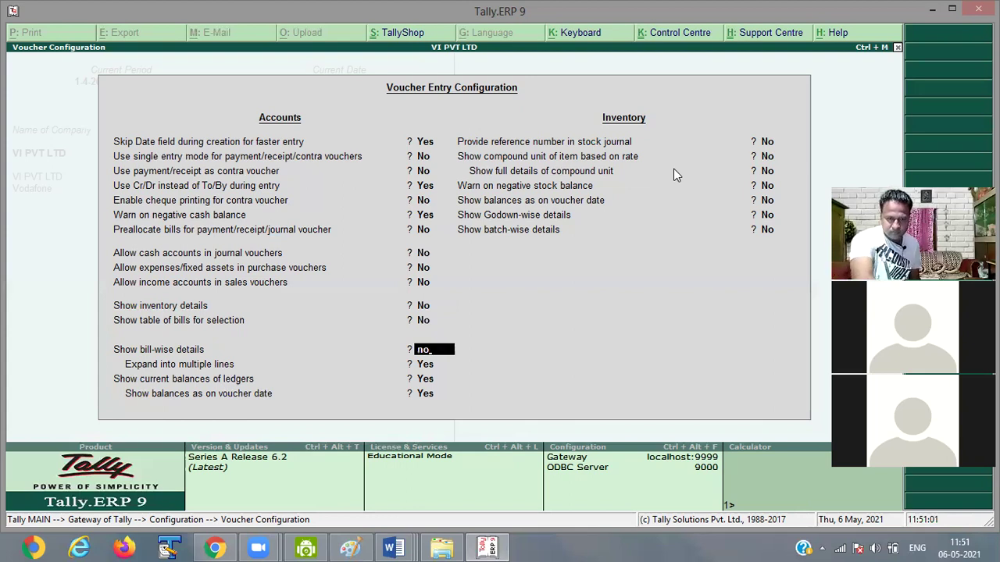
pyautogui.press('Return')
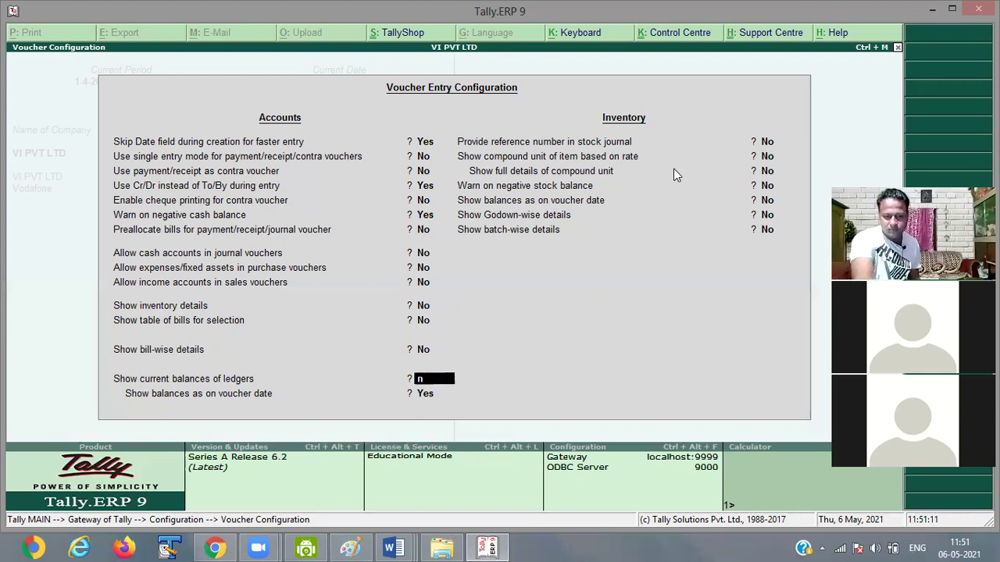
pyautogui.write('n')
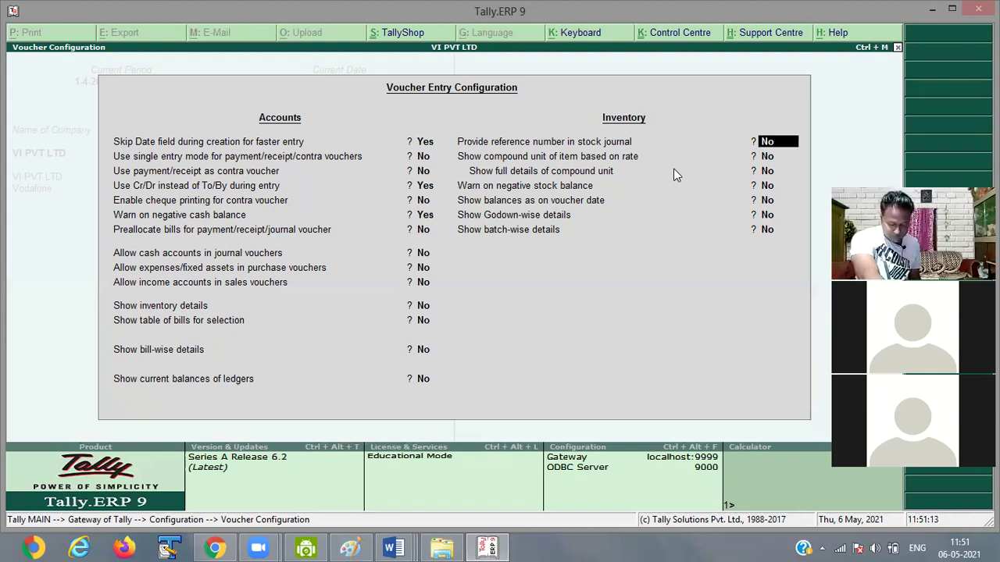
# Keep all Inventory options of the Voucher Entry Configuration at No and return to the Configuration list
pyautogui.press('Return')
pyautogui.press('Return')
pyautogui.press('Return')
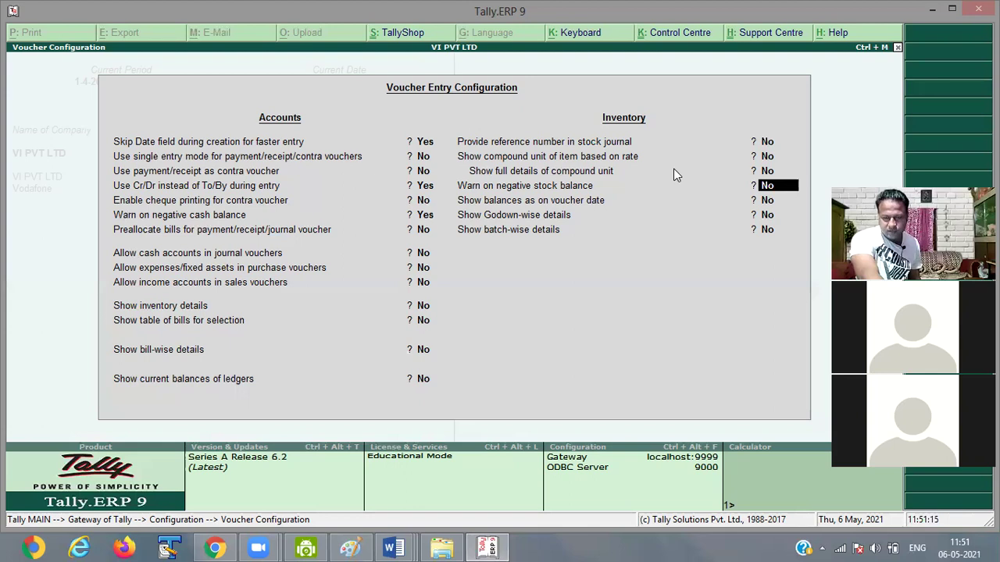
pyautogui.press('Return')
pyautogui.press('Return')
pyautogui.press('Return')
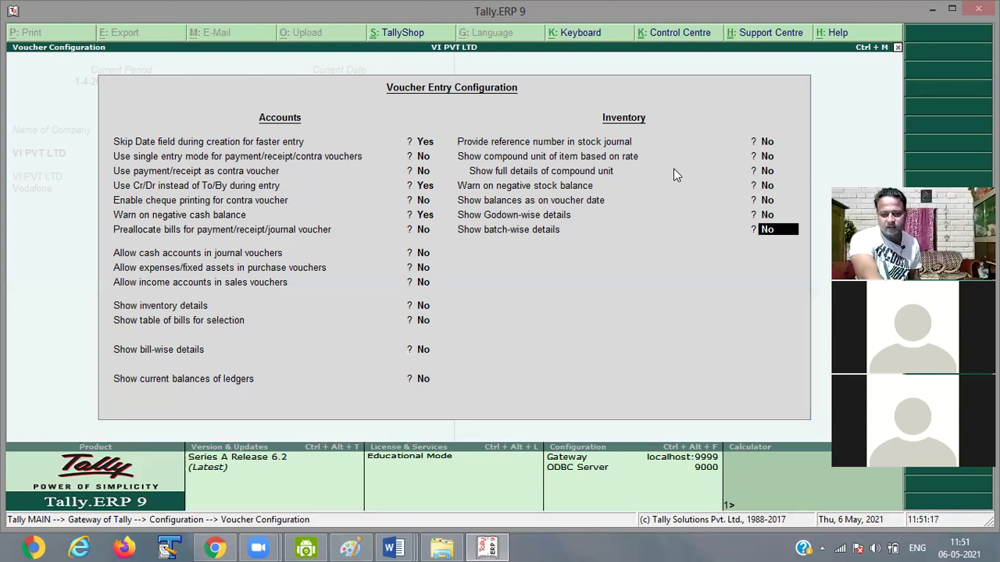
pyautogui.press('Escape')
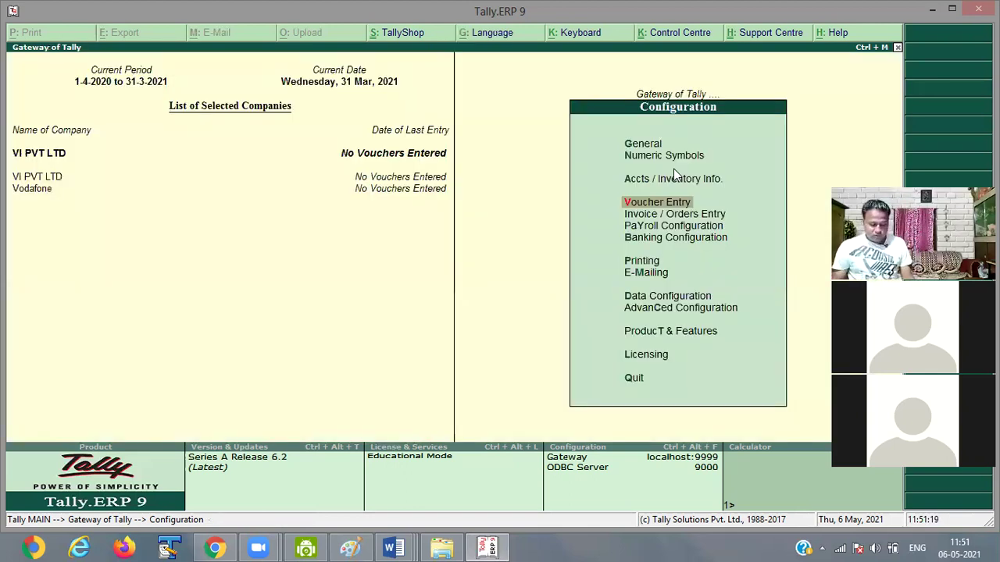